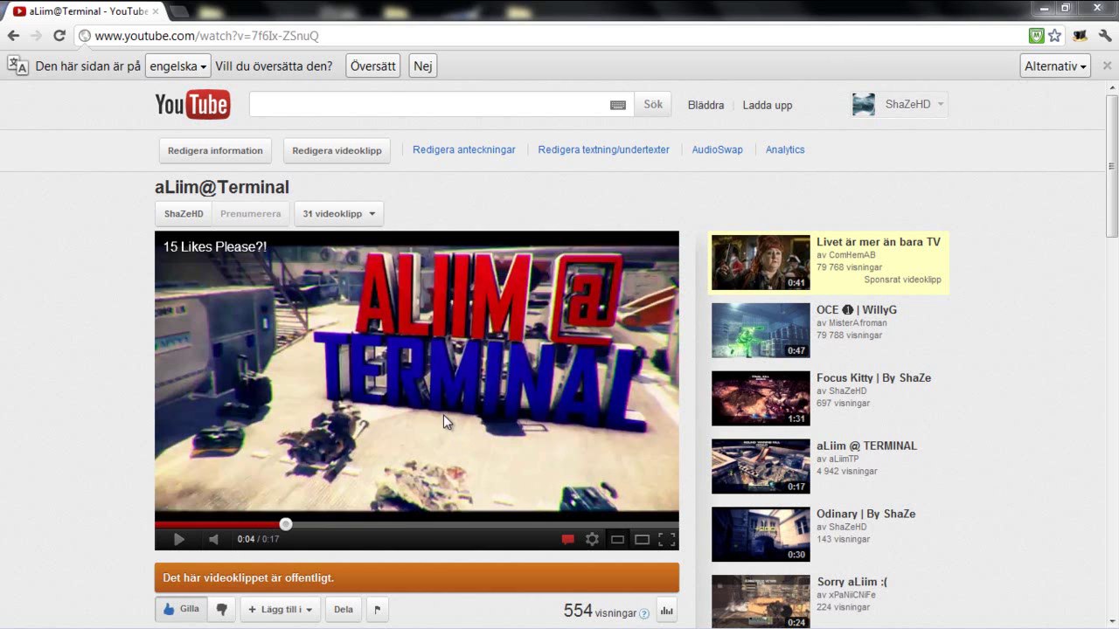
Play and scrub the Aliim@Terminal intro on YouTube, then minimize Chrome to show Cinema 4D
{"action": "mouse_move", "coordinate": [208, 536]}
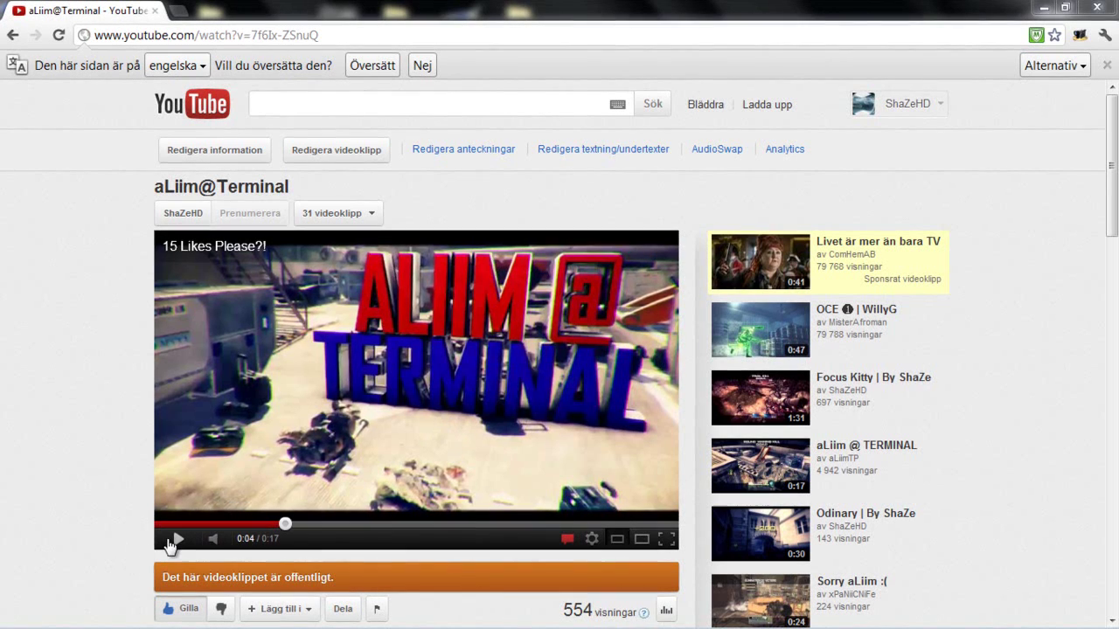
{"action": "left_click", "coordinate": [170, 545]}
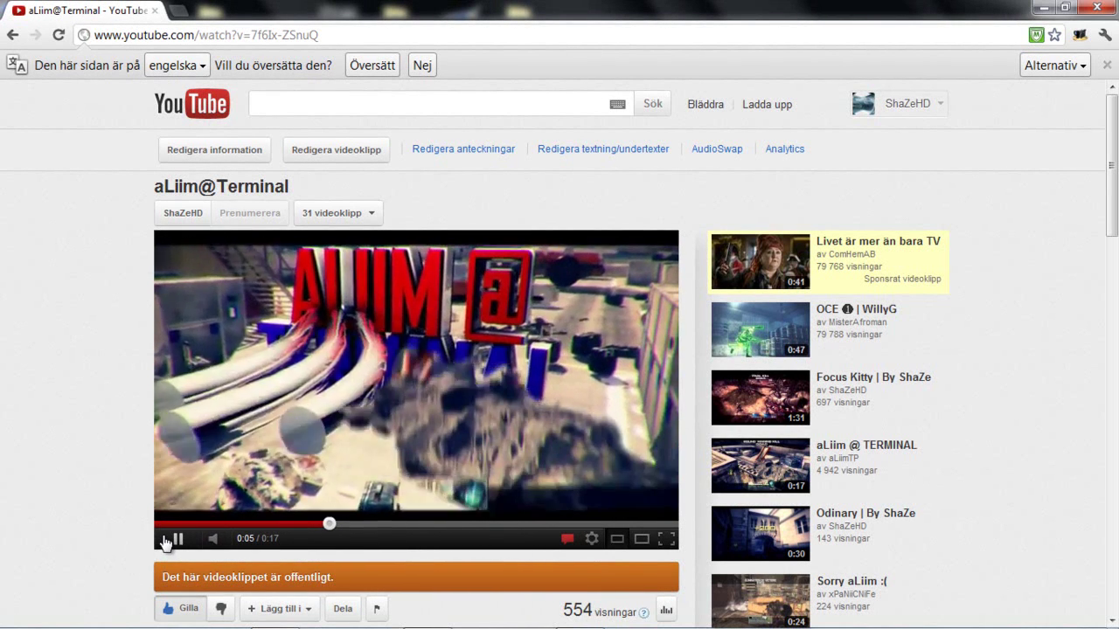
{"action": "left_click", "coordinate": [312, 523]}
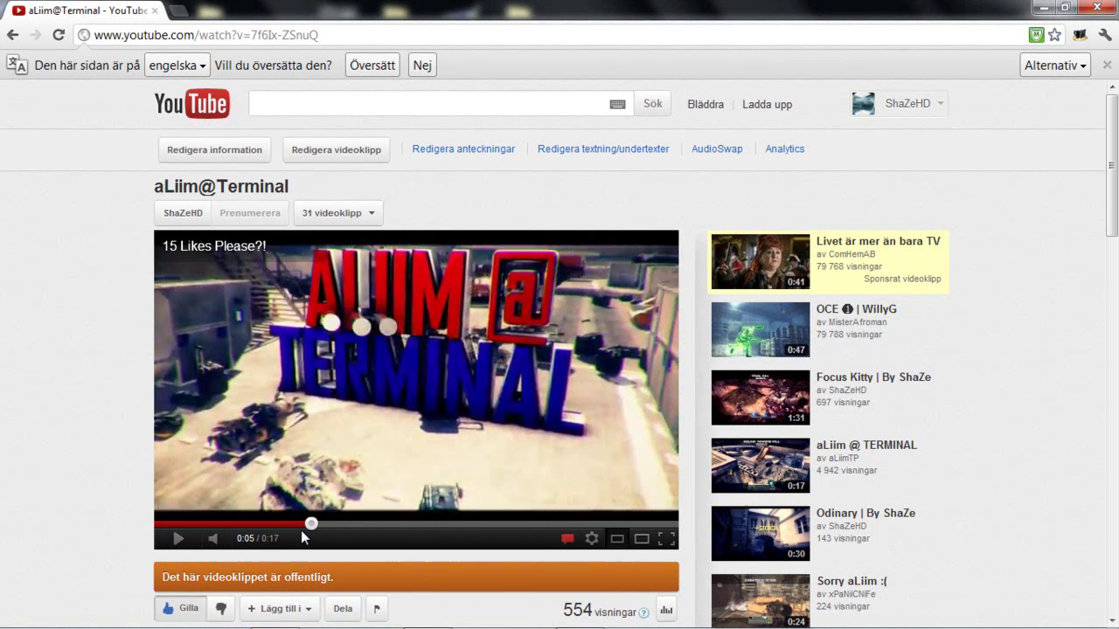
{"action": "left_click", "coordinate": [177, 542]}
{"action": "left_click", "coordinate": [177, 541]}
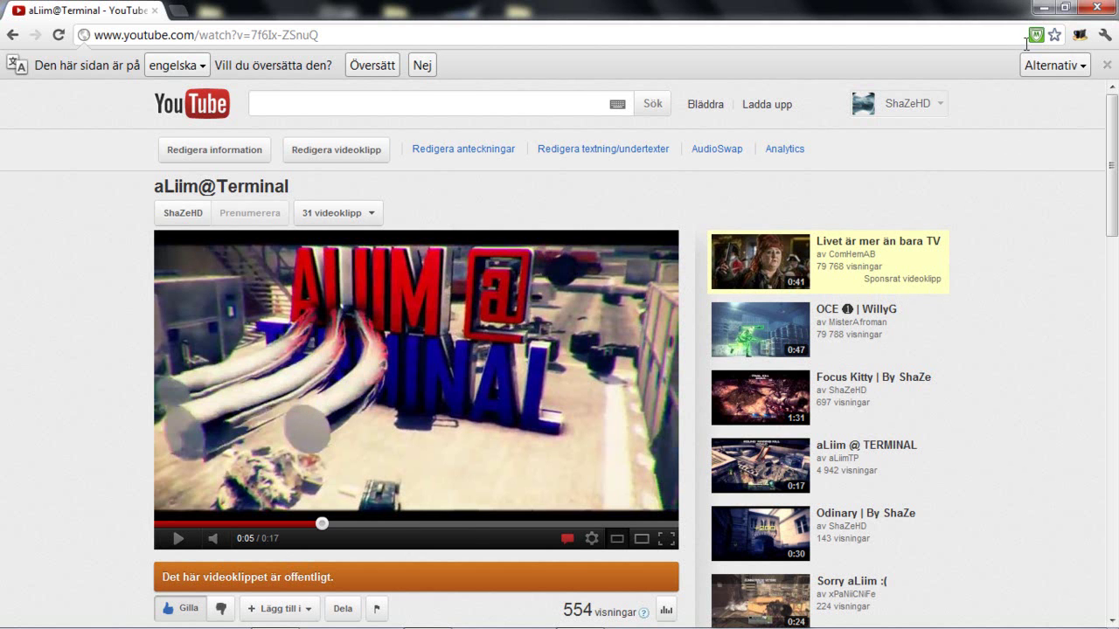
{"action": "left_click", "coordinate": [1043, 8]}
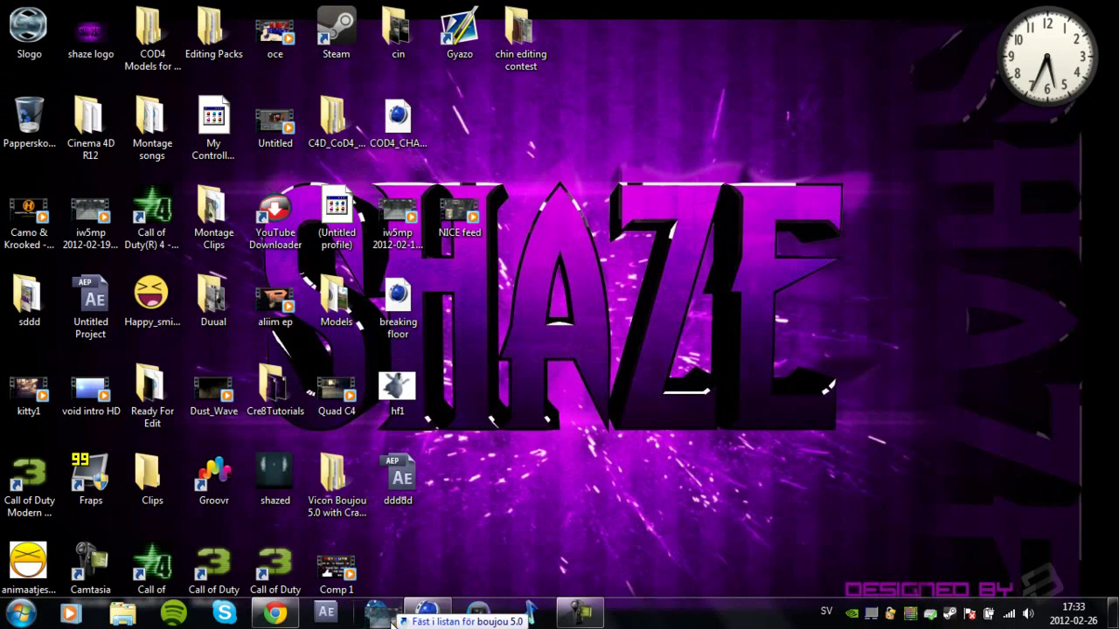
Create a material from the game-map footage image, copying the image beside the document
{"action": "left_click", "coordinate": [426, 621]}
{"action": "left_click_drag", "start_coordinate": [195, 564], "coordinate": [194, 567]}
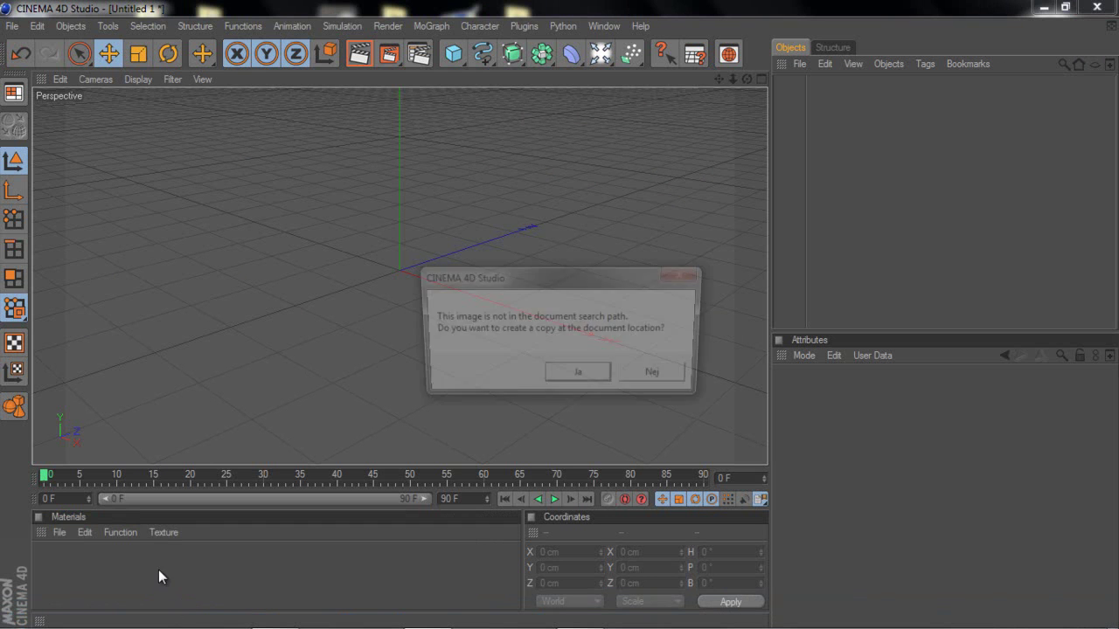
{"action": "left_click", "coordinate": [564, 376]}
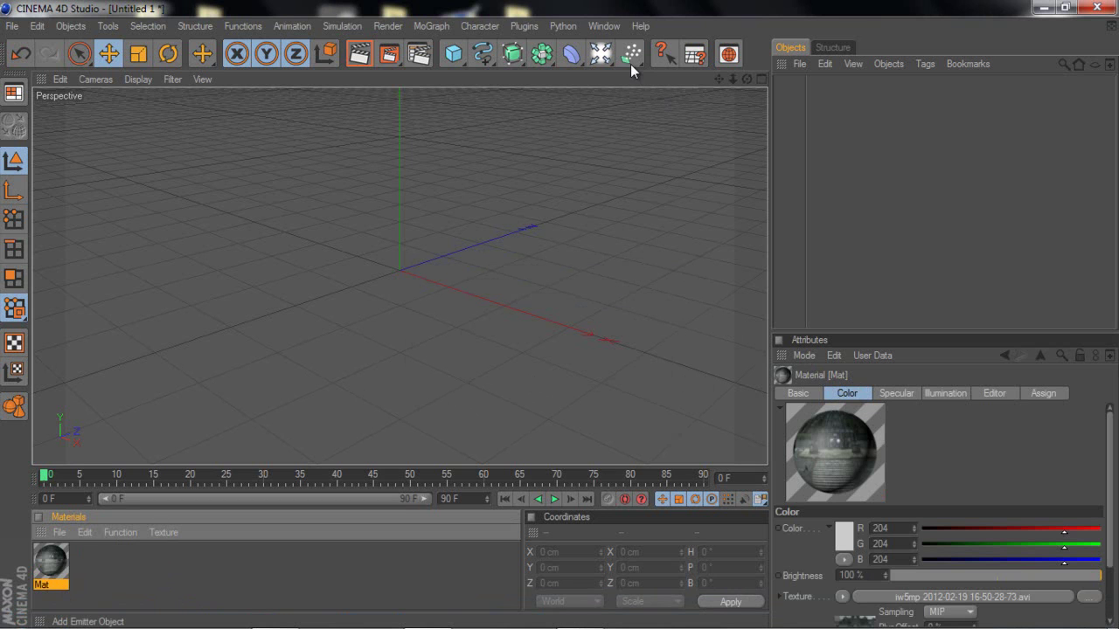
Add a Background object and apply the footage material Mat to it
{"action": "left_click_drag", "start_coordinate": [599, 53], "coordinate": [755, 245]}
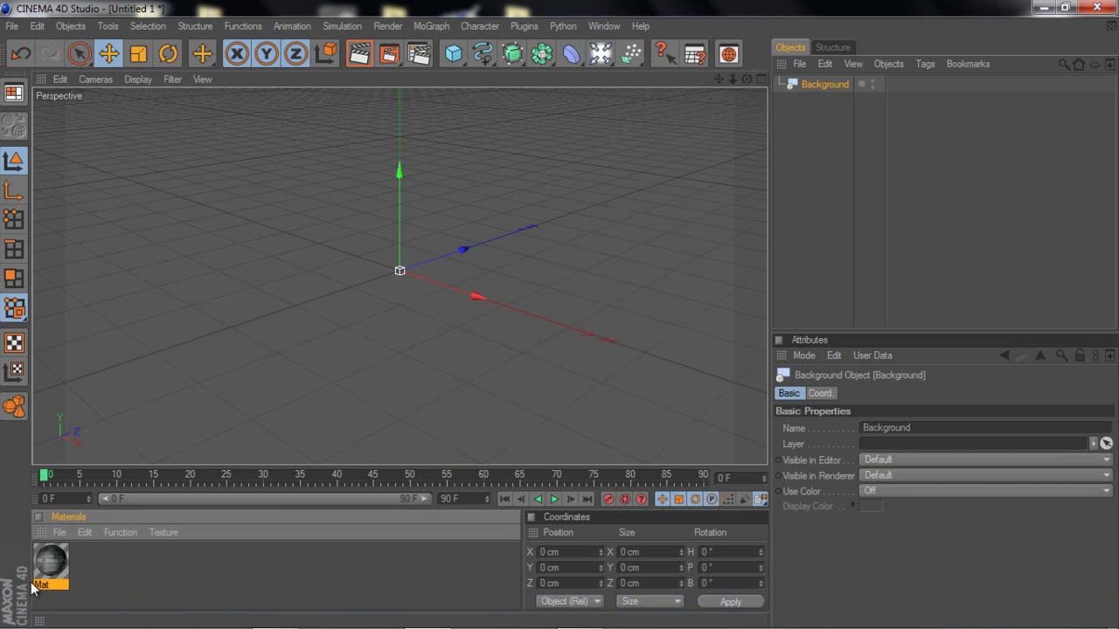
{"action": "left_click_drag", "start_coordinate": [314, 372], "coordinate": [825, 84]}
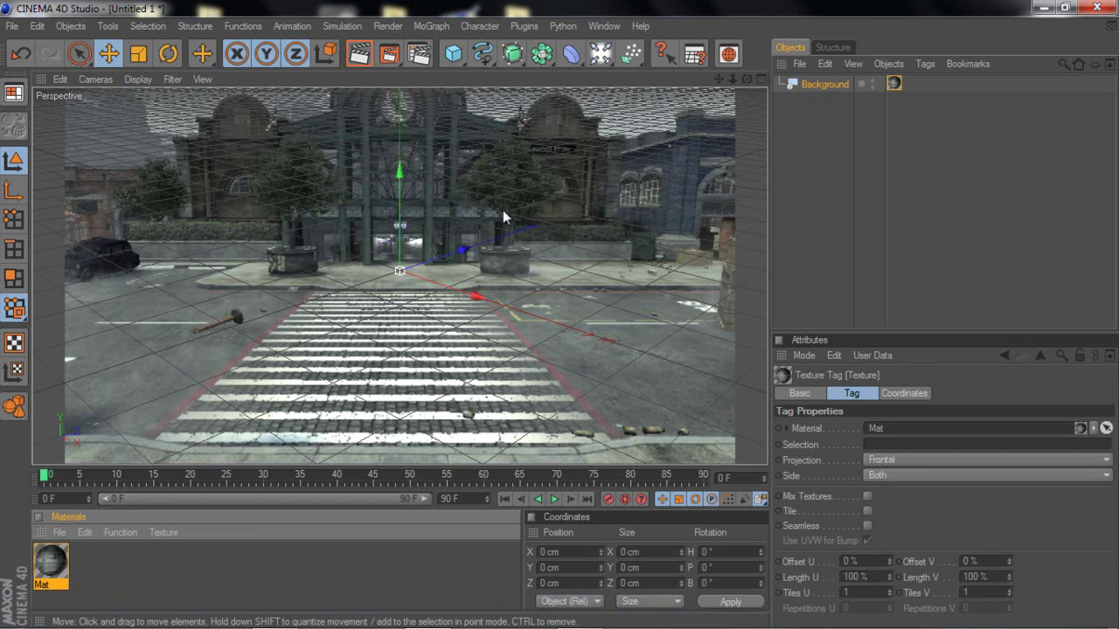
{"action": "mouse_move", "coordinate": [746, 75]}
{"action": "left_mouse_down"}
{"action": "mouse_move", "coordinate": [559, 315]}
{"action": "mouse_move", "coordinate": [727, 75]}
{"action": "left_mouse_up"}
Add a MoText object with Middle alignment, rotated about 47° in heading
{"action": "left_click", "coordinate": [431, 25]}
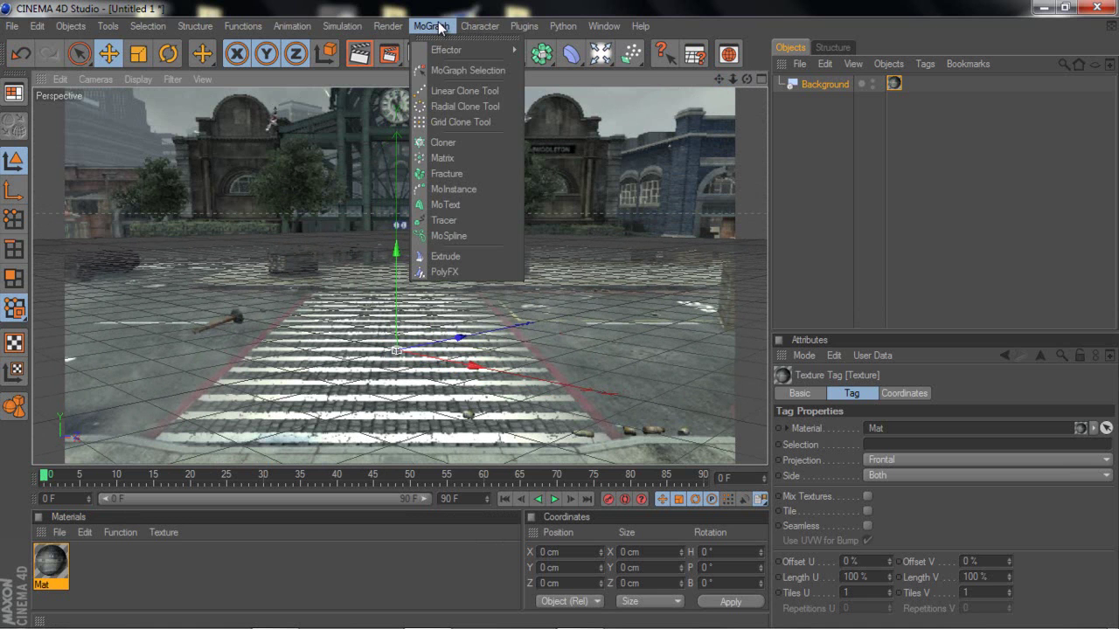
{"action": "left_click", "coordinate": [453, 205]}
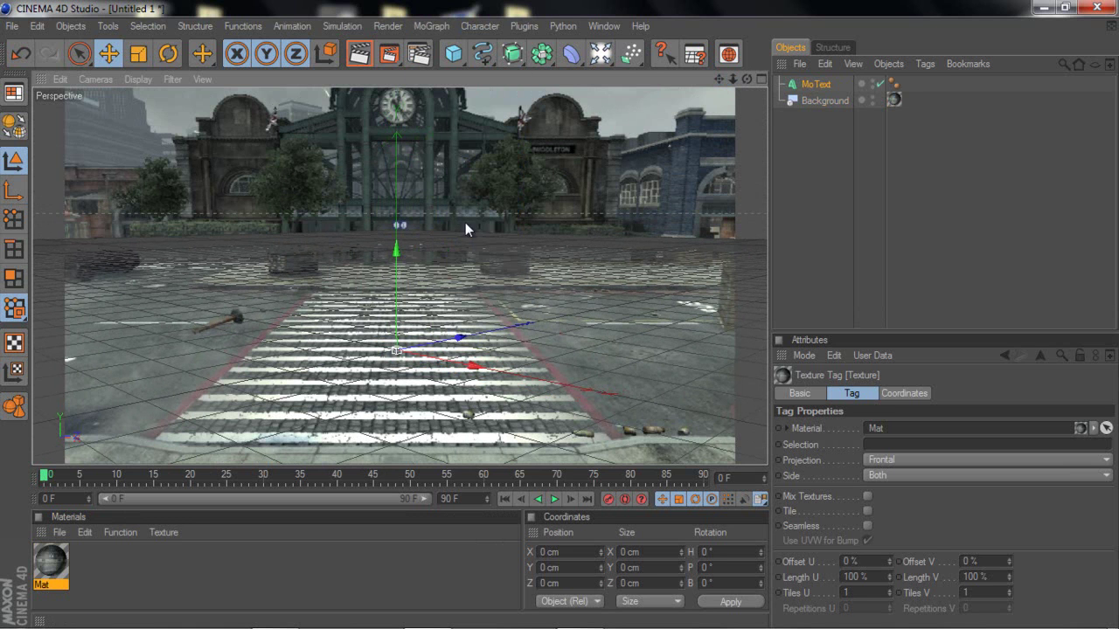
{"action": "left_click", "coordinate": [919, 540]}
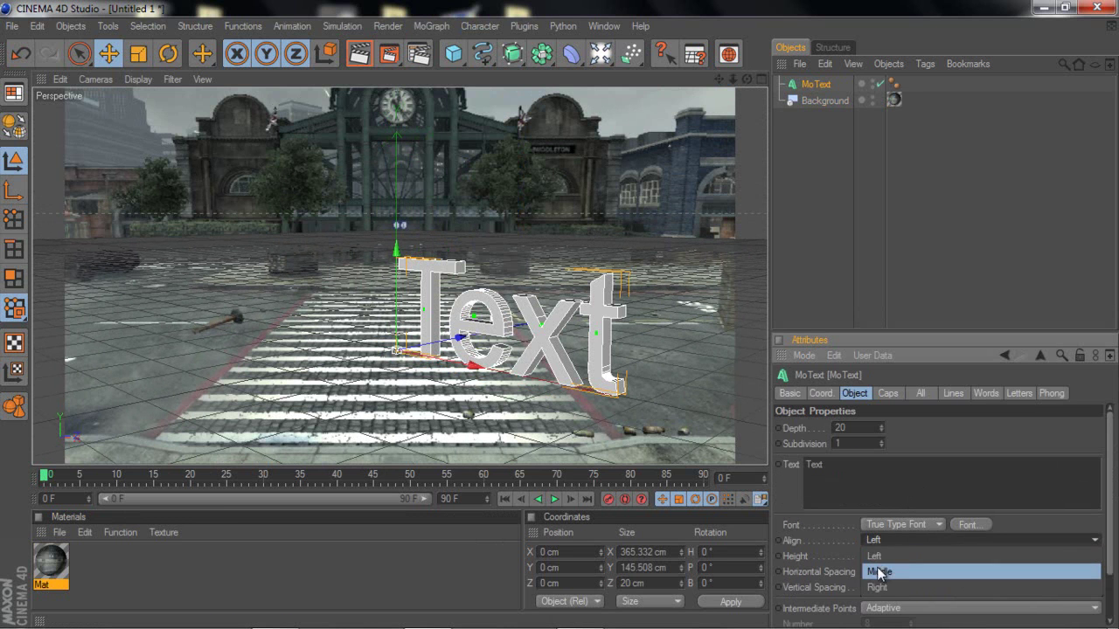
{"action": "left_click", "coordinate": [874, 563]}
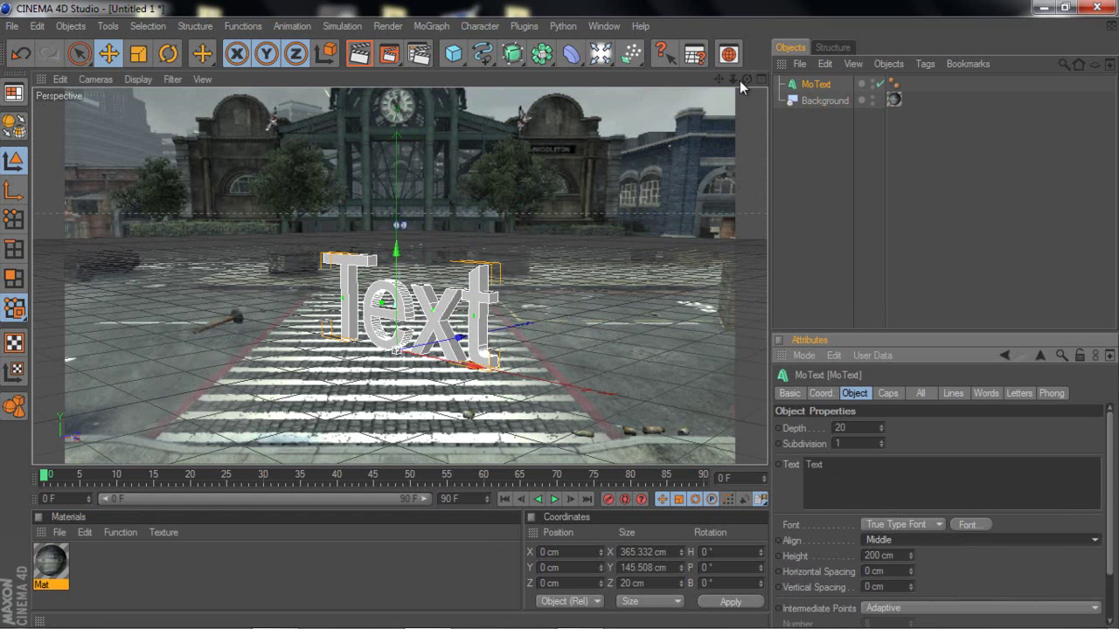
{"action": "left_click", "coordinate": [168, 53]}
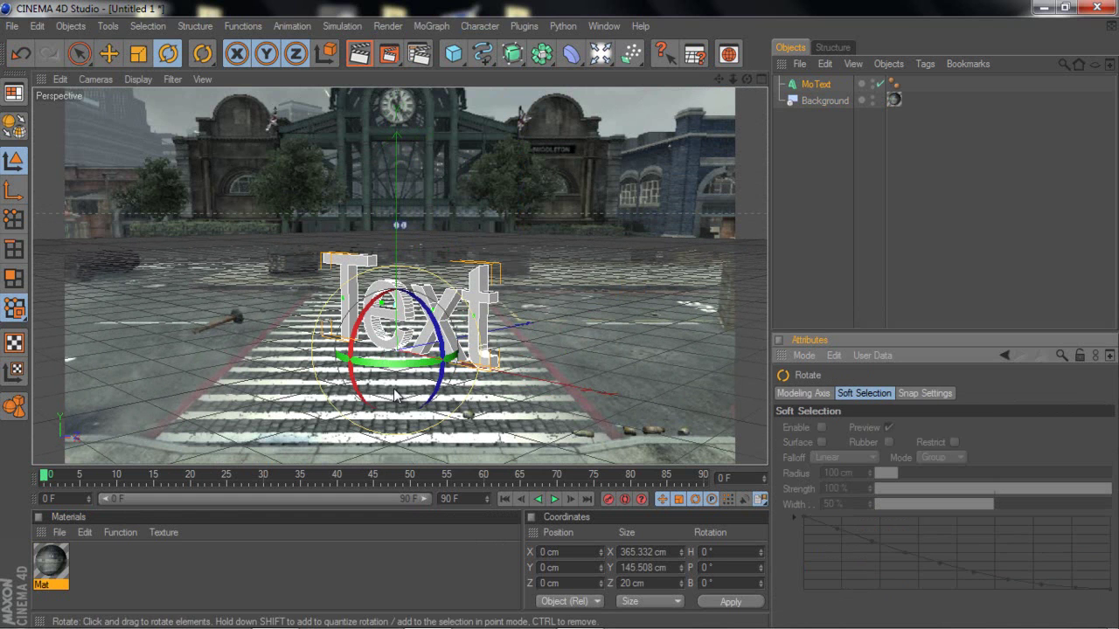
{"action": "left_click_drag", "start_coordinate": [403, 372], "coordinate": [462, 369]}
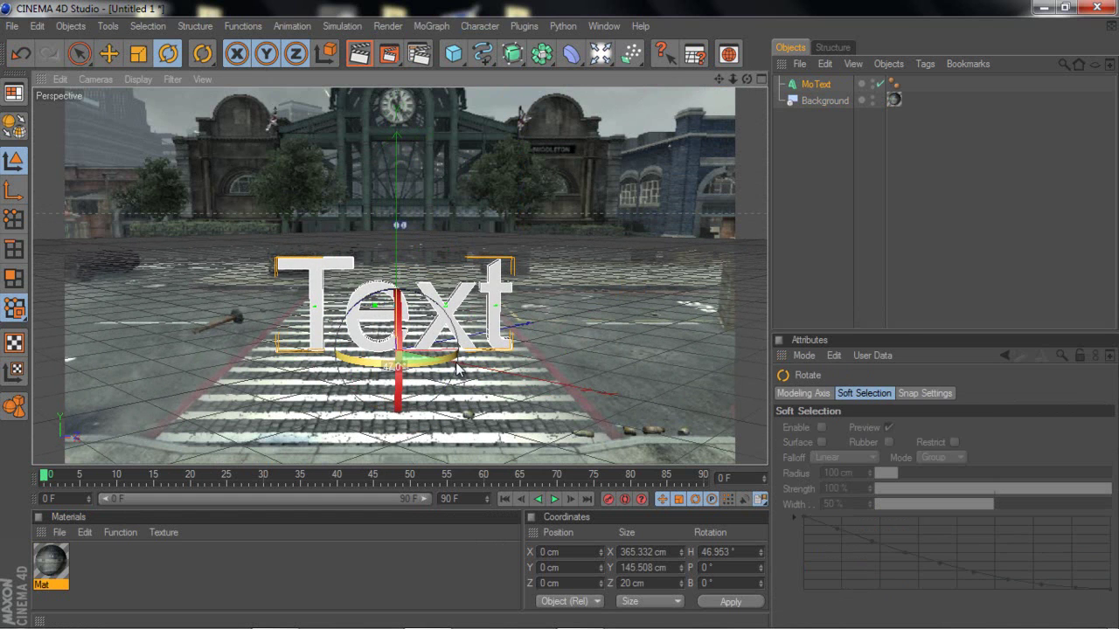
{"action": "left_click", "coordinate": [108, 53]}
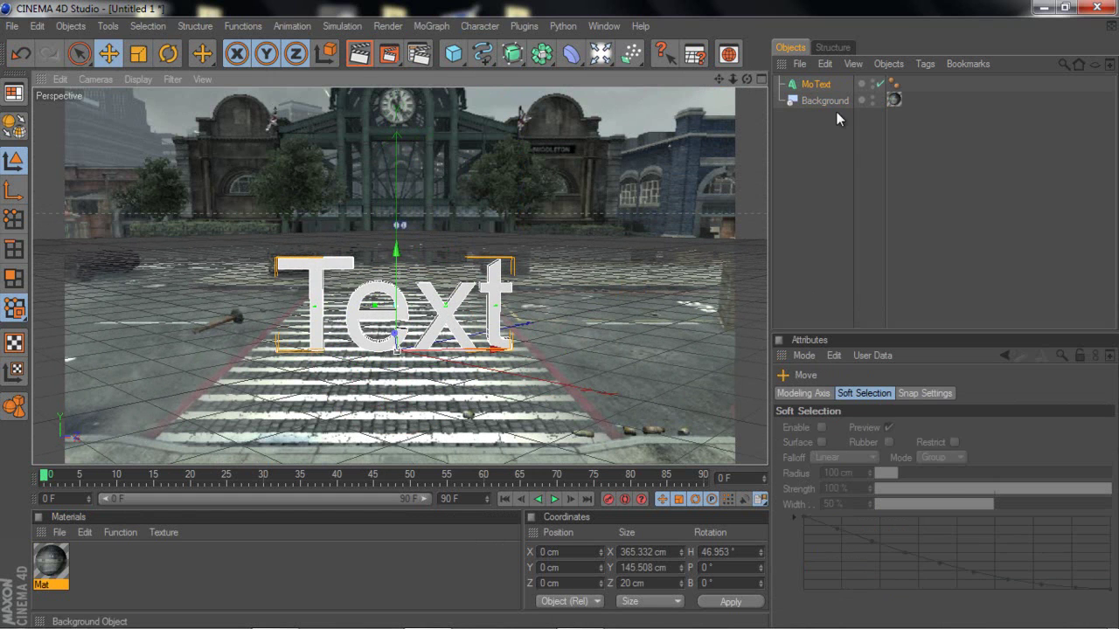
Replace the MoText's text with 'tutorial'
{"action": "left_click", "coordinate": [834, 83]}
{"action": "double_click", "coordinate": [814, 464]}
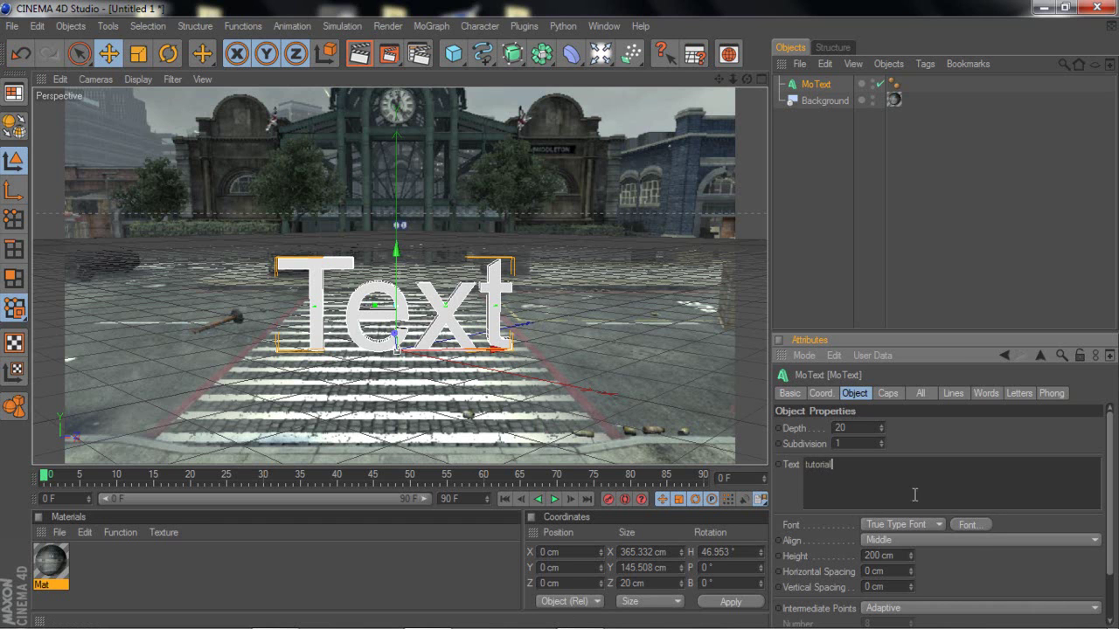
{"action": "left_click", "coordinate": [968, 525]}
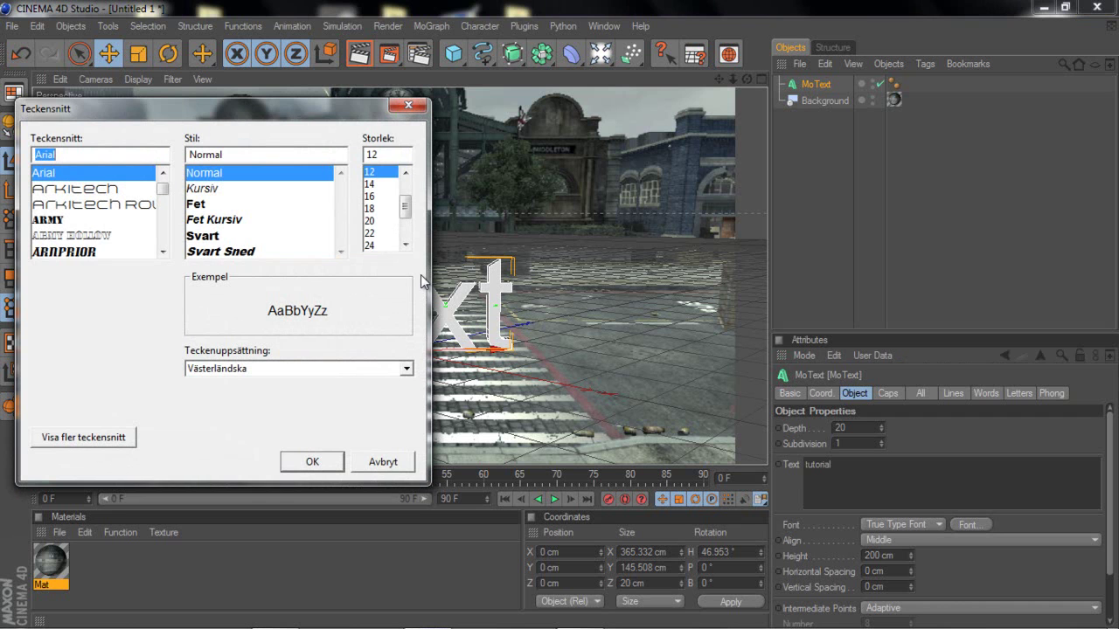
{"action": "type", "text": "a"}
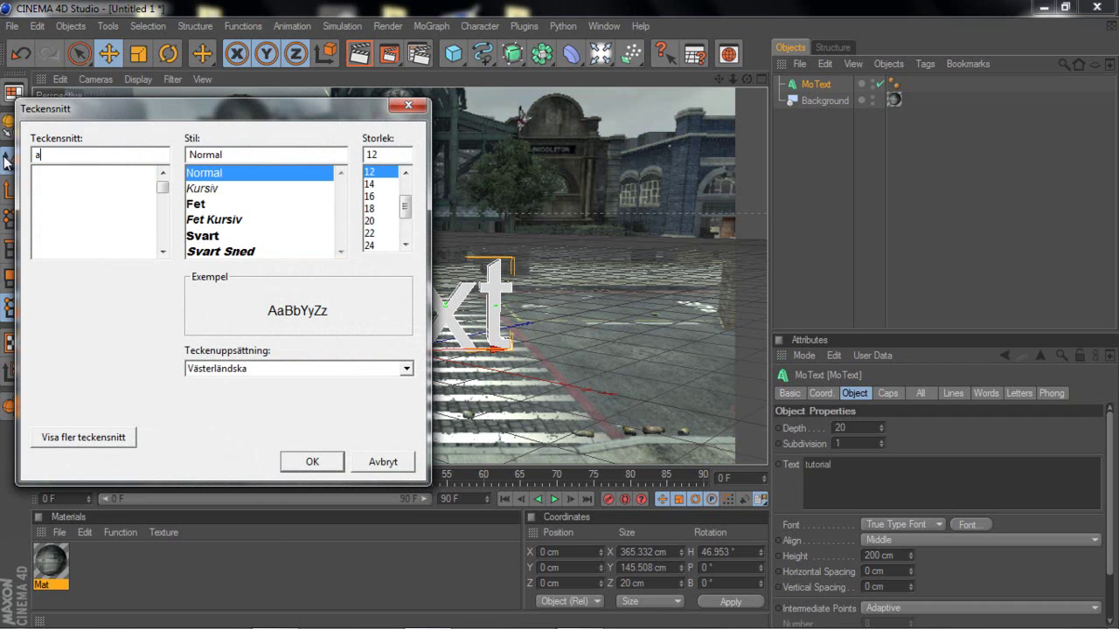
{"action": "type", "text": "g"}
{"action": "left_click", "coordinate": [78, 173]}
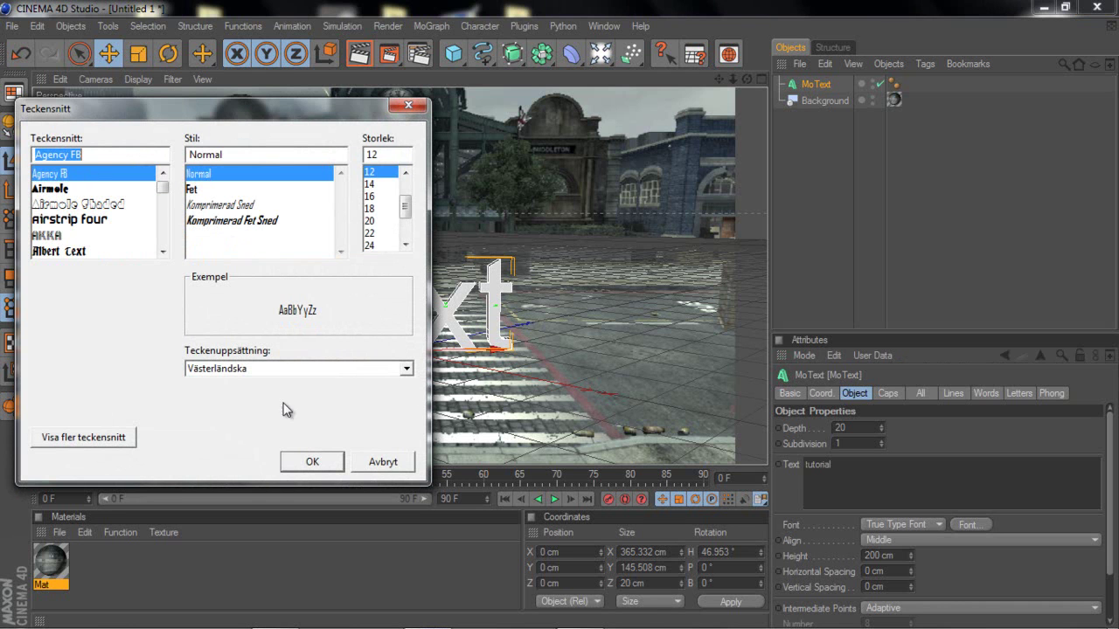
{"action": "left_click", "coordinate": [227, 190]}
{"action": "left_click", "coordinate": [310, 460]}
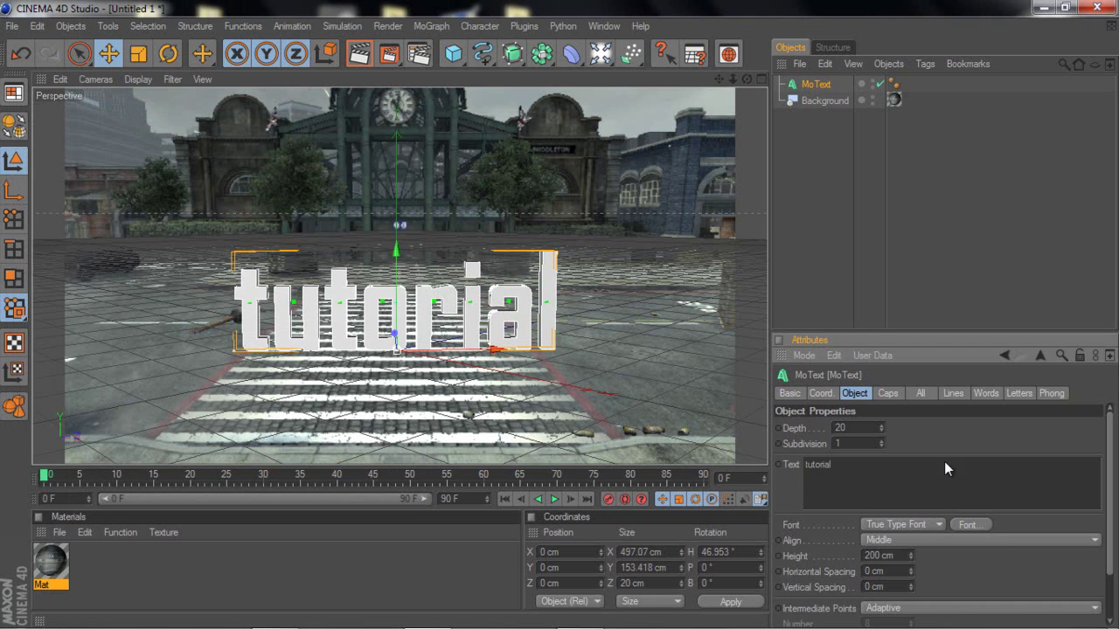
{"action": "mouse_move", "coordinate": [880, 426]}
{"action": "left_mouse_down"}
{"action": "mouse_move", "coordinate": [881, 439]}
{"action": "mouse_move", "coordinate": [880, 426]}
{"action": "left_mouse_up"}
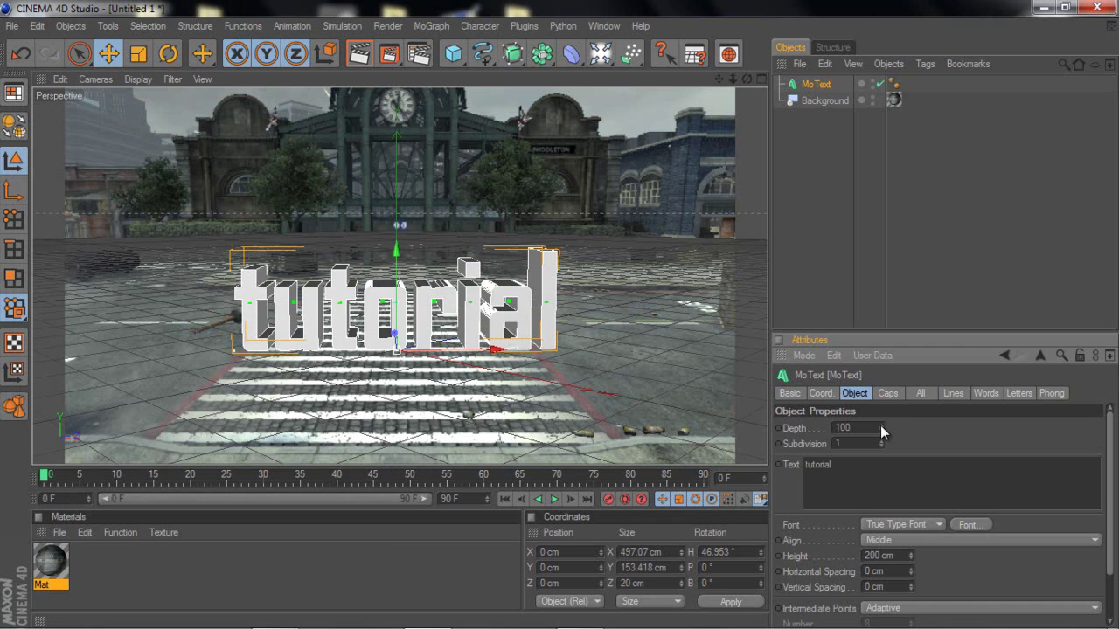
{"action": "left_click", "coordinate": [360, 56]}
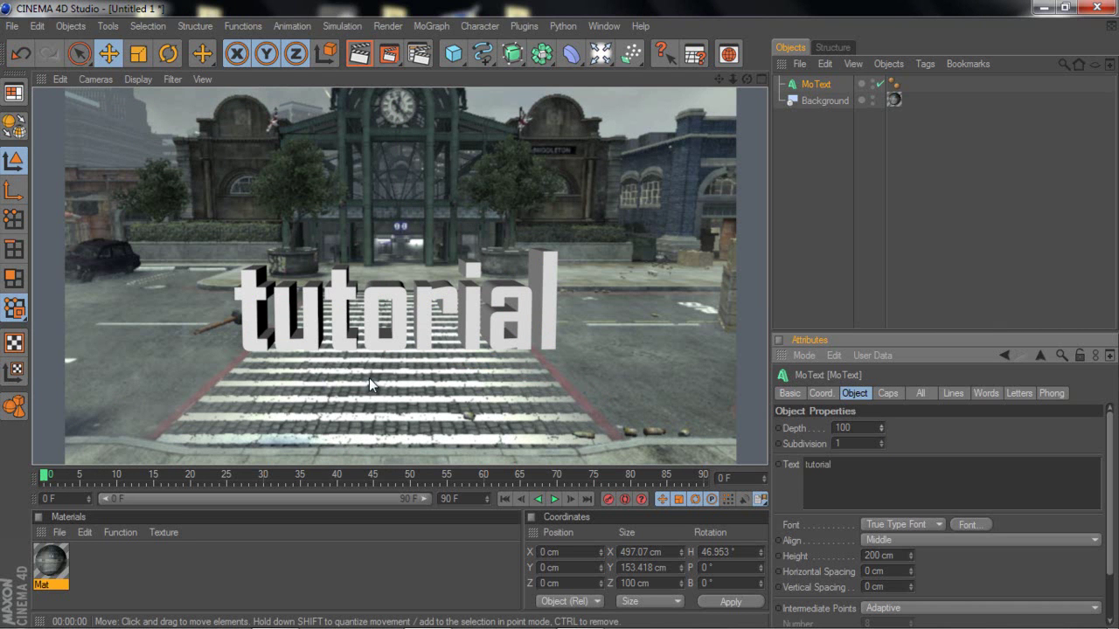
{"action": "left_click", "coordinate": [369, 324]}
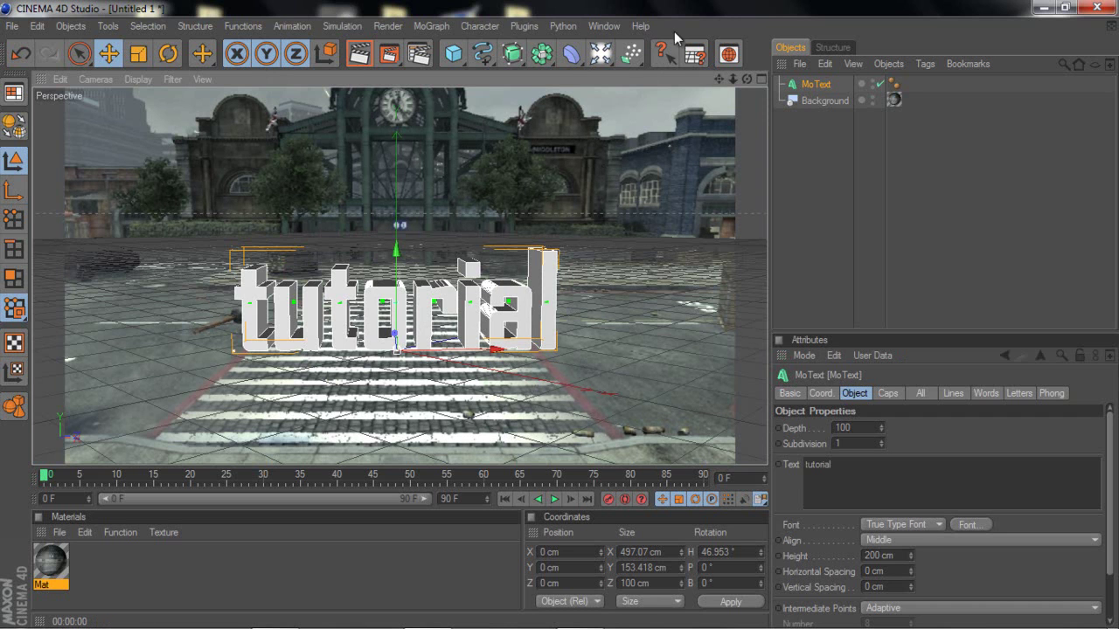
Choose the Freehand spline tool
{"action": "left_click", "coordinate": [482, 54]}
{"action": "left_click", "coordinate": [484, 56]}
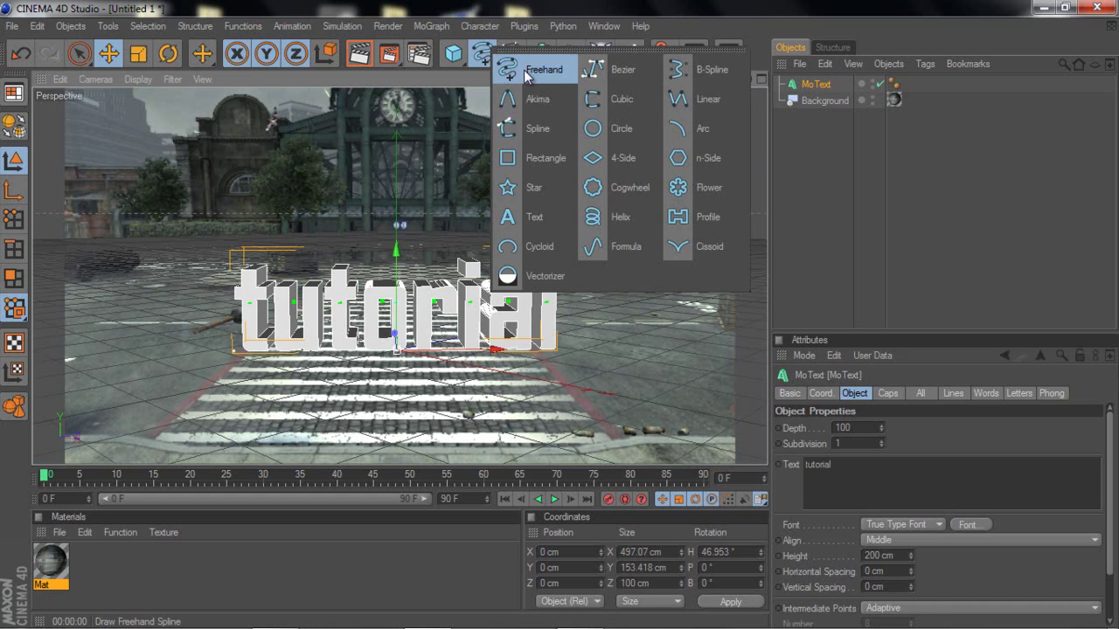
{"action": "left_click", "coordinate": [527, 70]}
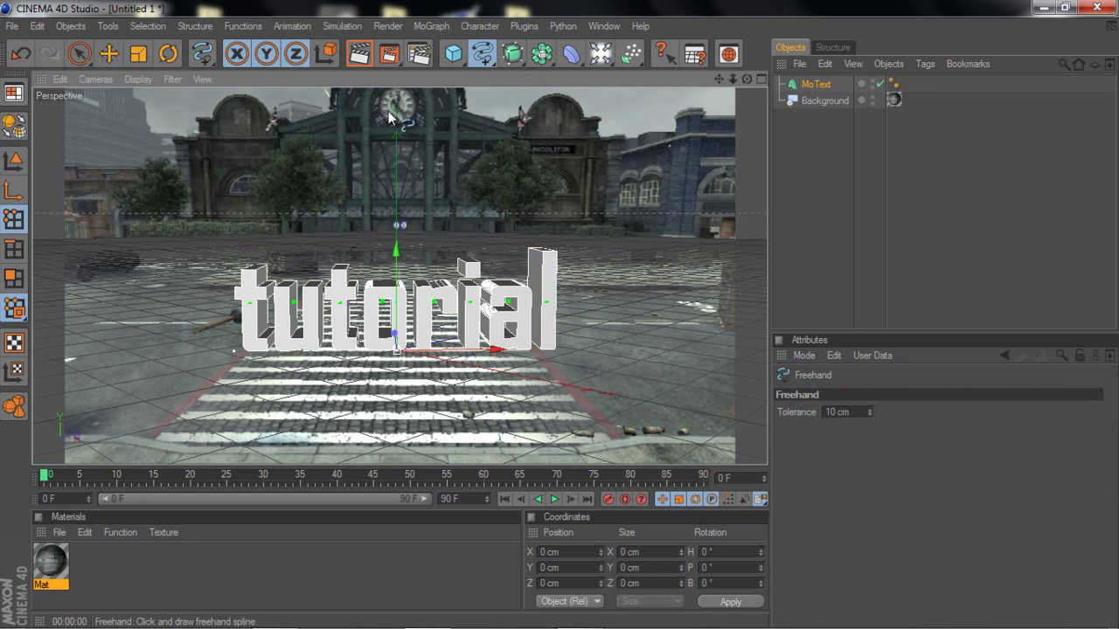
In the maximized, zoomed-out Top view, draw a freehand curve winding across the tutorial text
{"action": "left_click", "coordinate": [761, 79]}
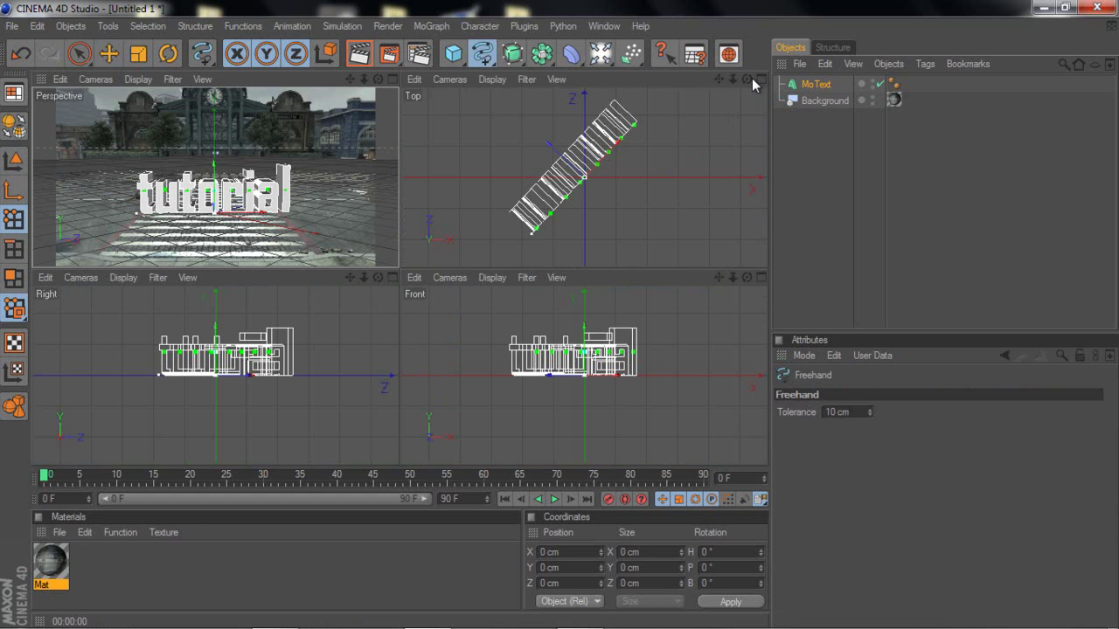
{"action": "left_click", "coordinate": [760, 80]}
{"action": "left_click", "coordinate": [760, 79]}
{"action": "scroll", "coordinate": [437, 283], "scroll_direction": "down", "scroll_amount": 8}
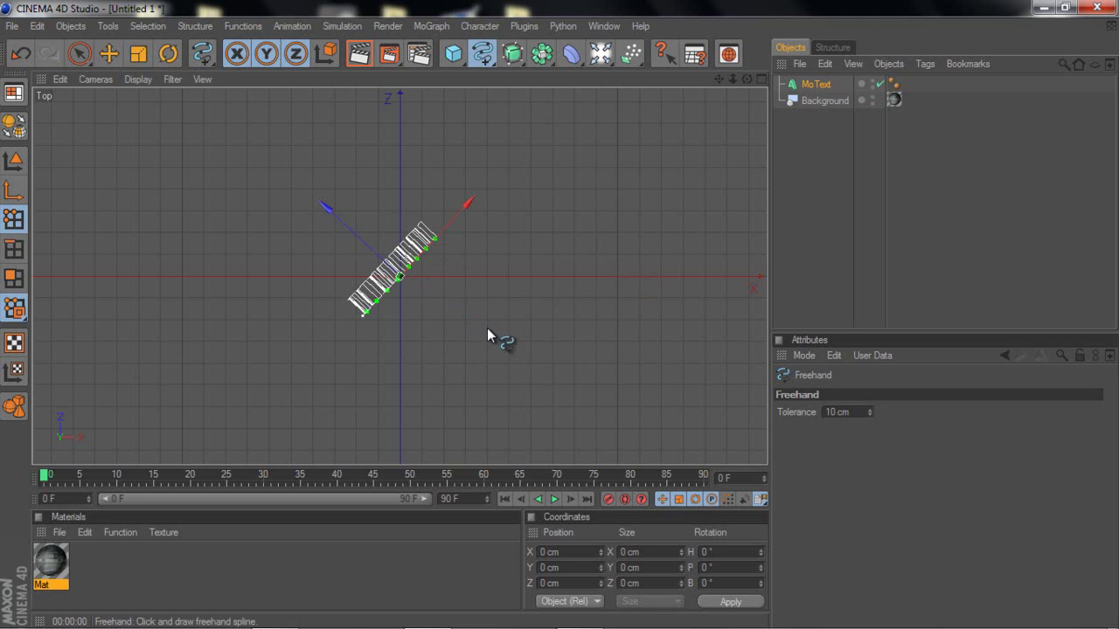
{"action": "left_click_drag", "start_coordinate": [491, 347], "coordinate": [470, 319]}
{"action": "left_click_drag", "start_coordinate": [358, 215], "coordinate": [320, 174]}
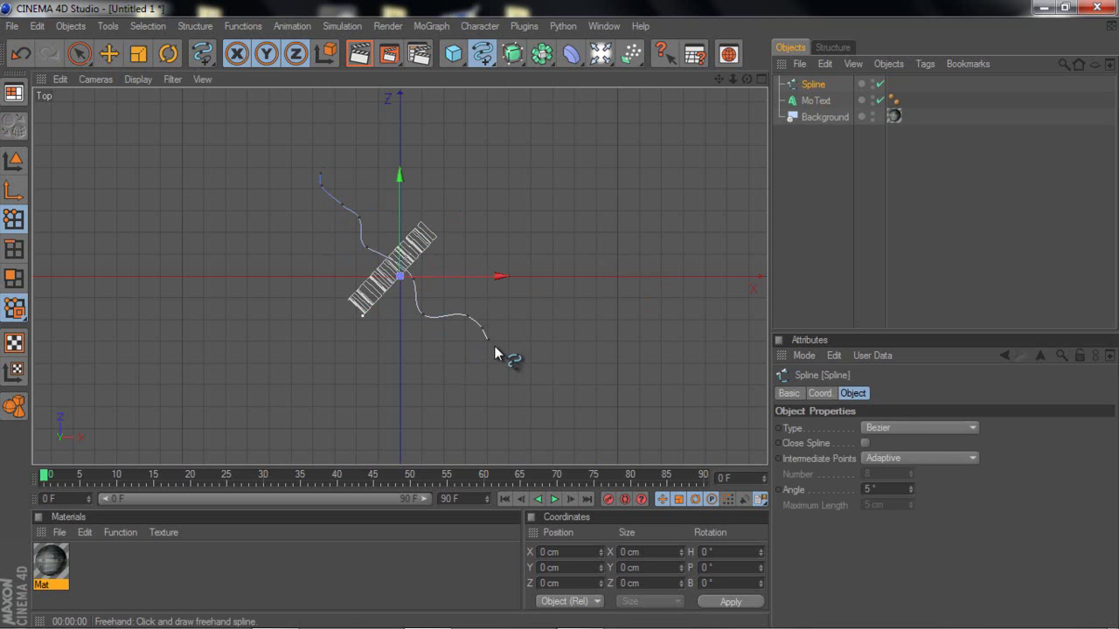
Back in the maximized Perspective view, add a Sweep NURBS object
{"action": "left_click", "coordinate": [757, 78]}
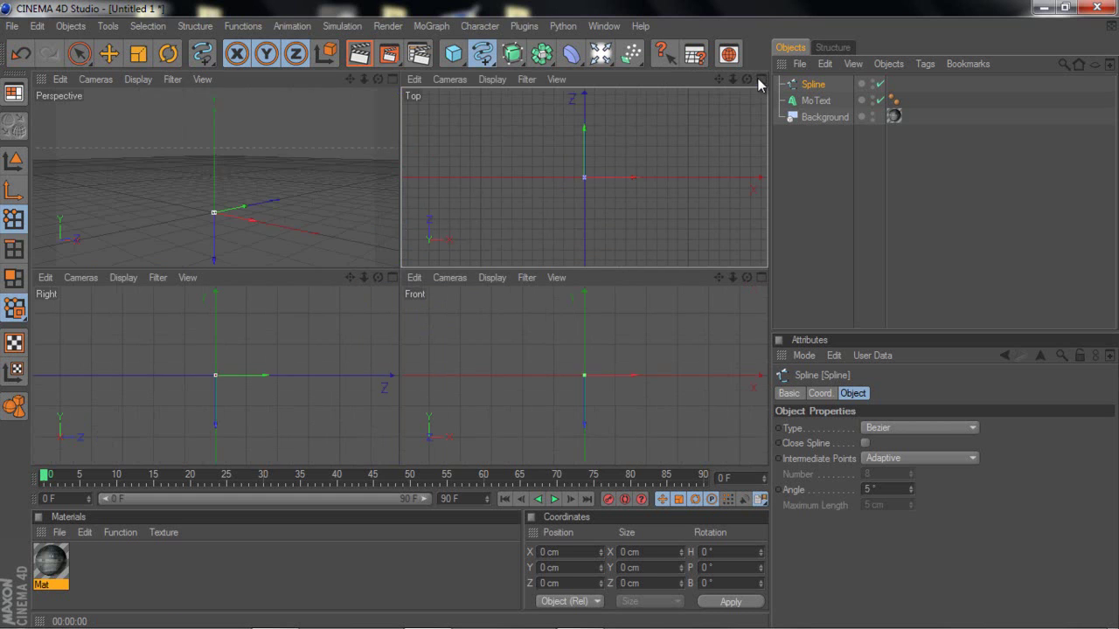
{"action": "left_click", "coordinate": [393, 78]}
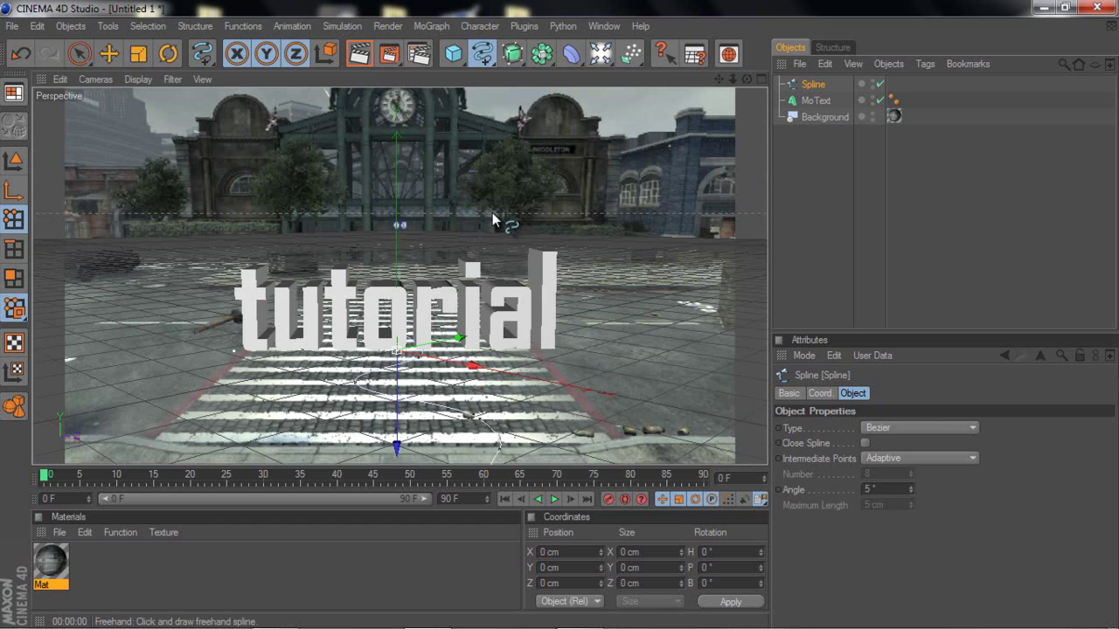
{"action": "left_click_drag", "start_coordinate": [409, 386], "coordinate": [473, 418]}
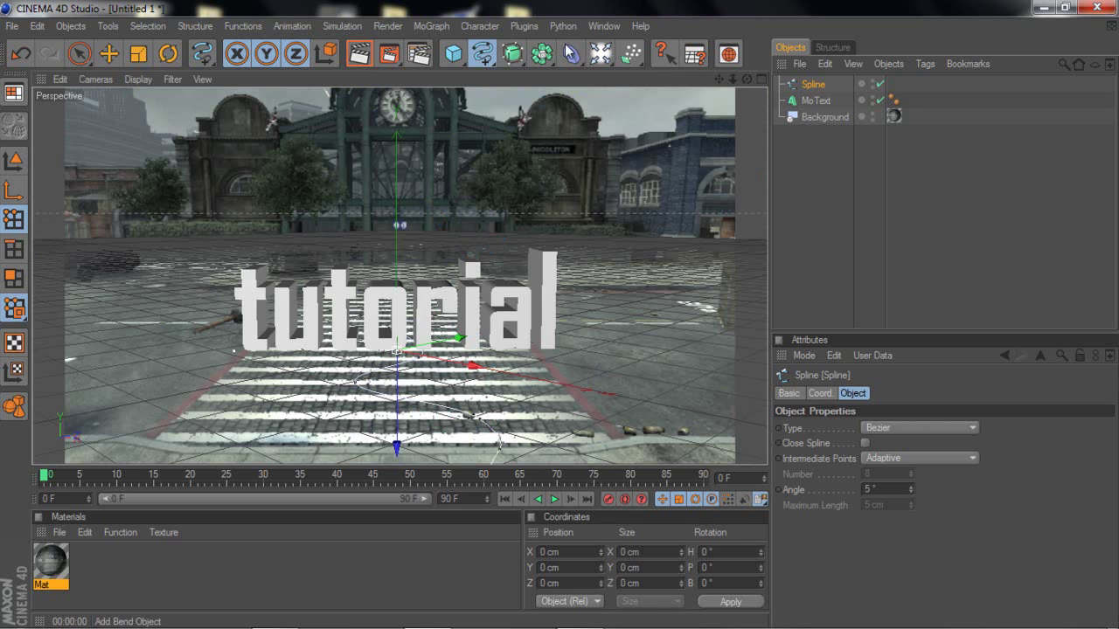
{"action": "left_click", "coordinate": [512, 56]}
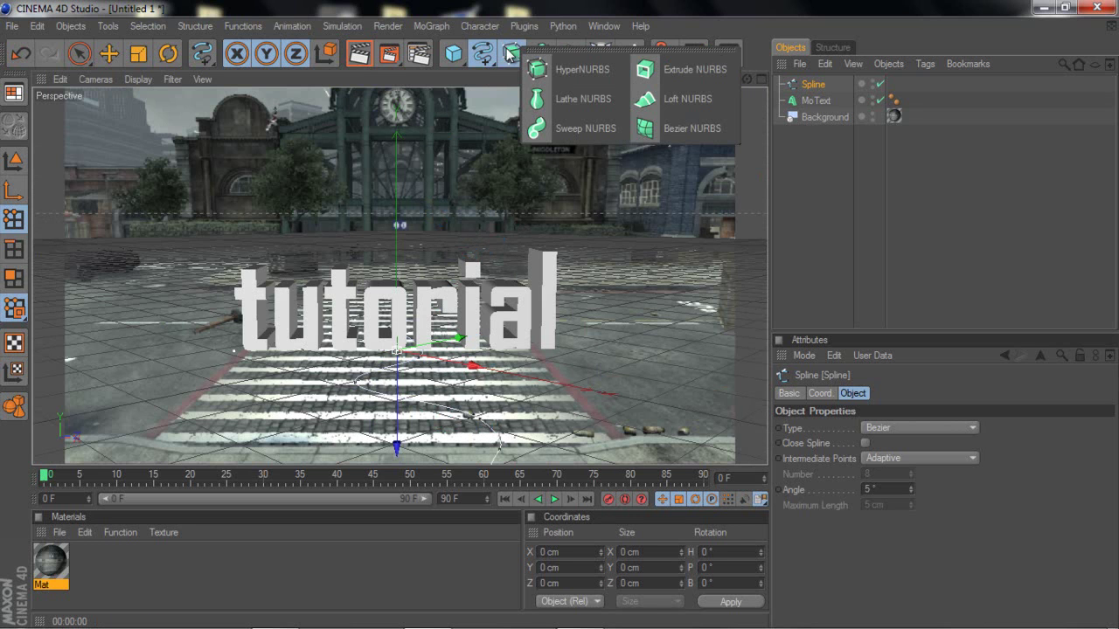
{"action": "left_click", "coordinate": [564, 128]}
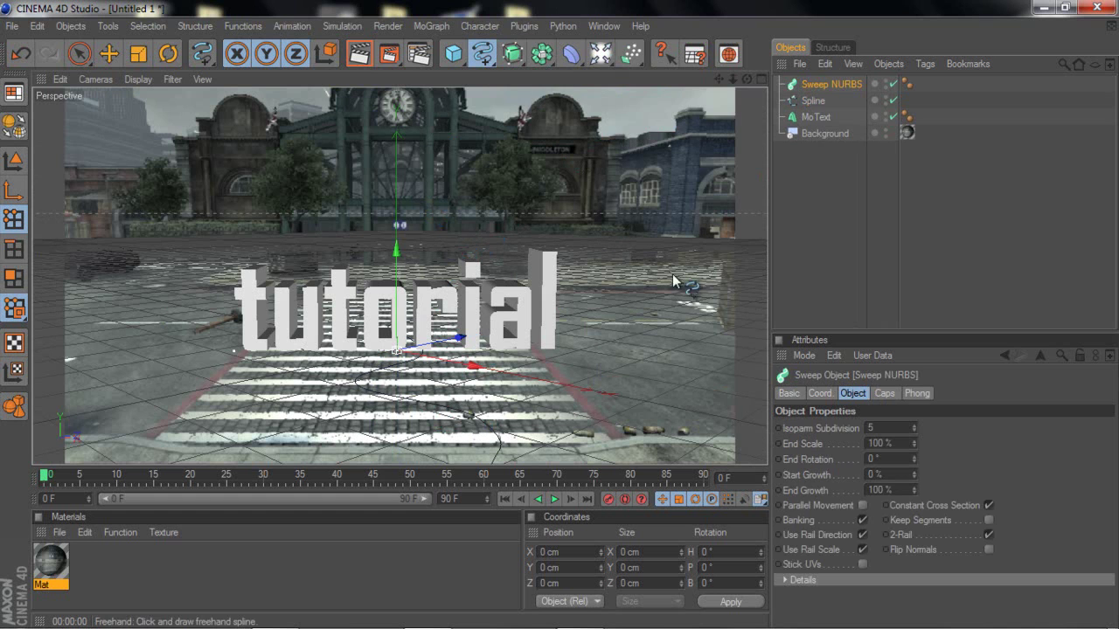
Make the freehand Spline a child of Sweep NURBS and add a Circle spline
{"action": "left_click", "coordinate": [815, 102]}
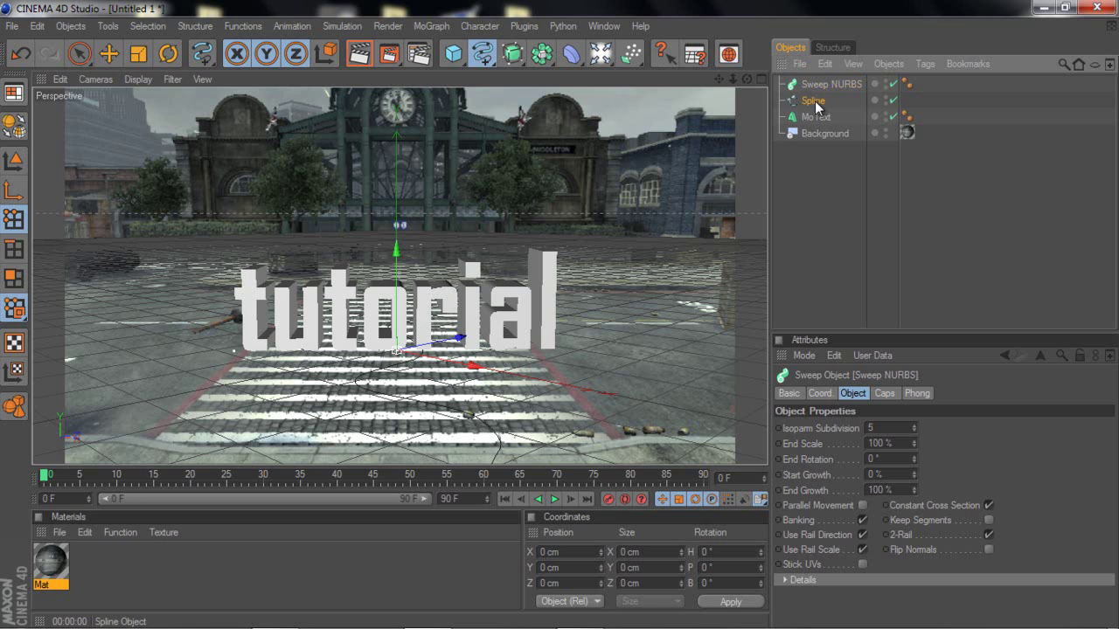
{"action": "left_click_drag", "start_coordinate": [817, 112], "coordinate": [820, 114]}
{"action": "left_click_drag", "start_coordinate": [816, 105], "coordinate": [820, 86]}
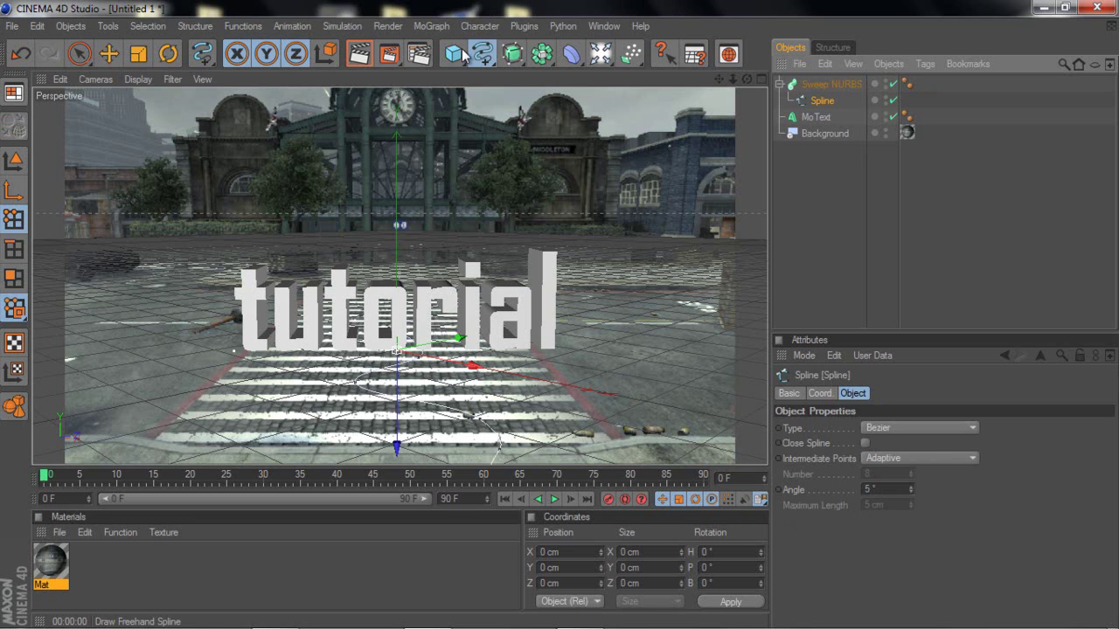
{"action": "left_click_drag", "start_coordinate": [481, 54], "coordinate": [605, 131]}
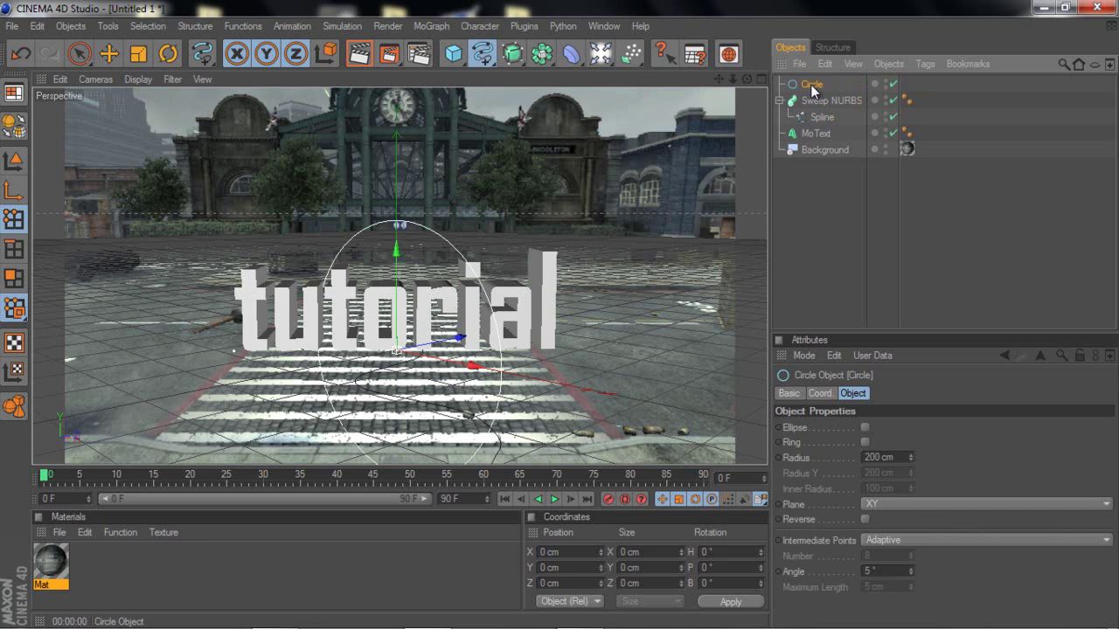
Put the Circle inside Sweep NURBS above the Spline and set its radius to 15 cm
{"action": "left_click_drag", "start_coordinate": [811, 85], "coordinate": [822, 106]}
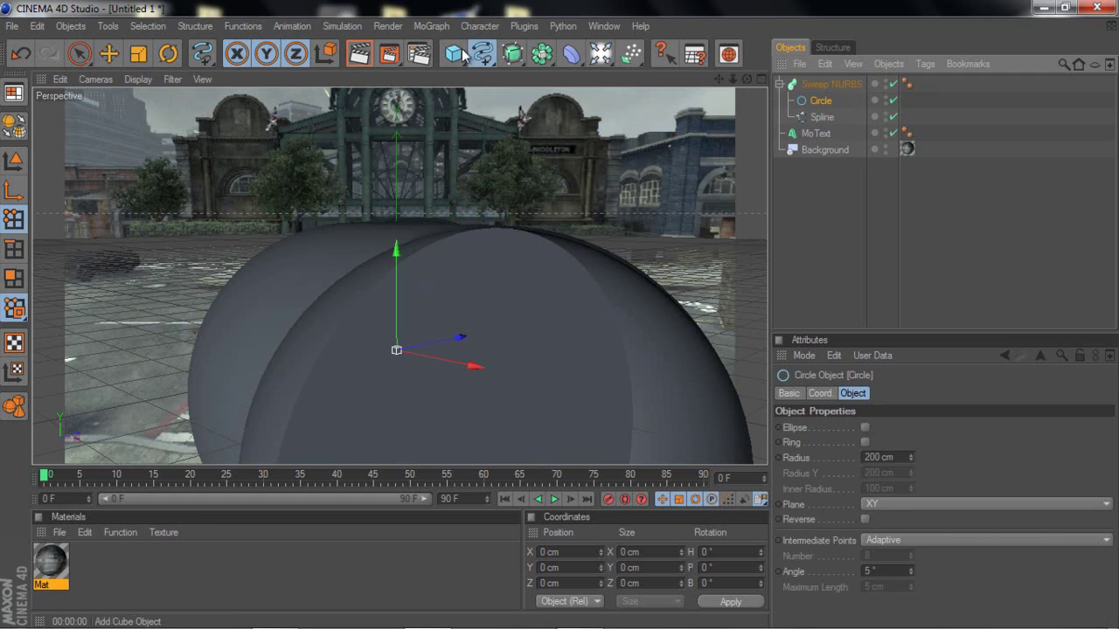
{"action": "left_click", "coordinate": [109, 54]}
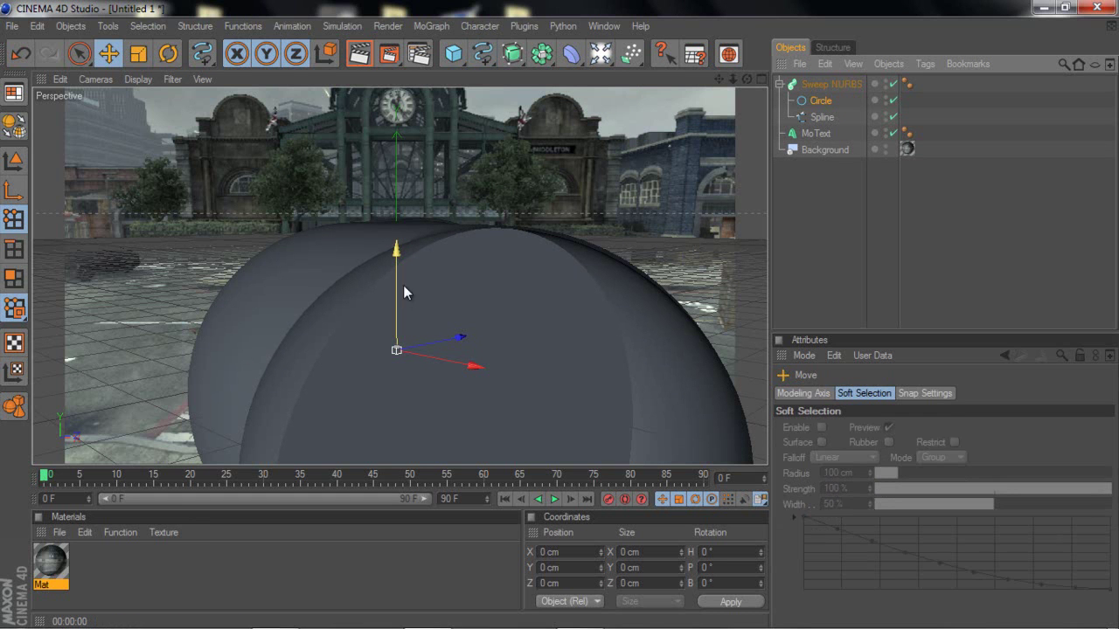
{"action": "left_click", "coordinate": [817, 100]}
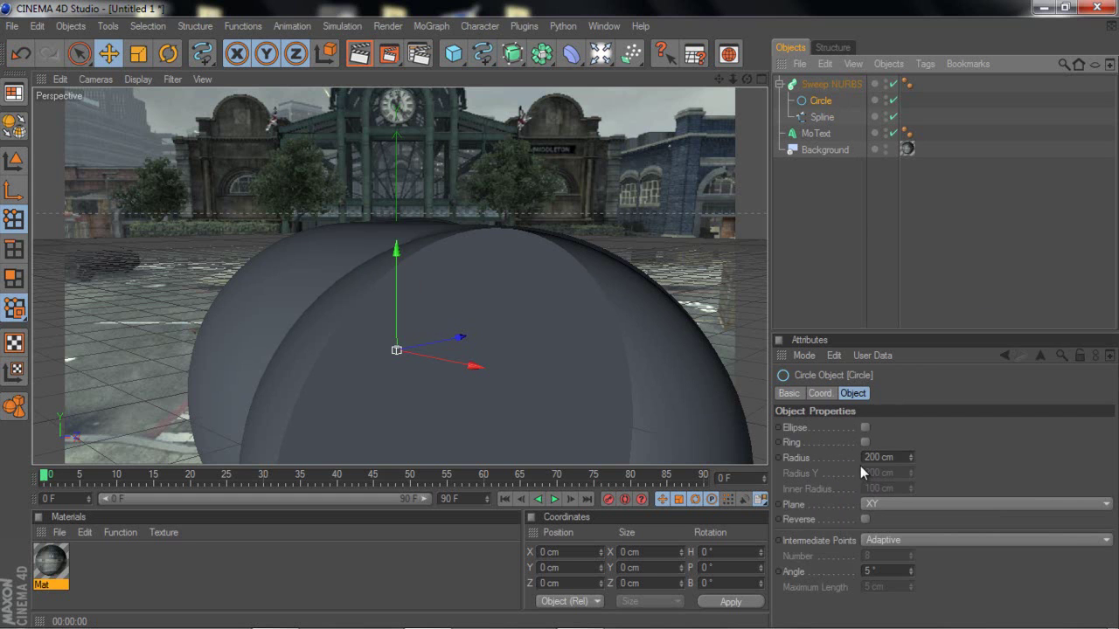
{"action": "mouse_move", "coordinate": [912, 461]}
{"action": "left_mouse_down"}
{"action": "mouse_move", "coordinate": [908, 476]}
{"action": "mouse_move", "coordinate": [912, 459]}
{"action": "left_mouse_up"}
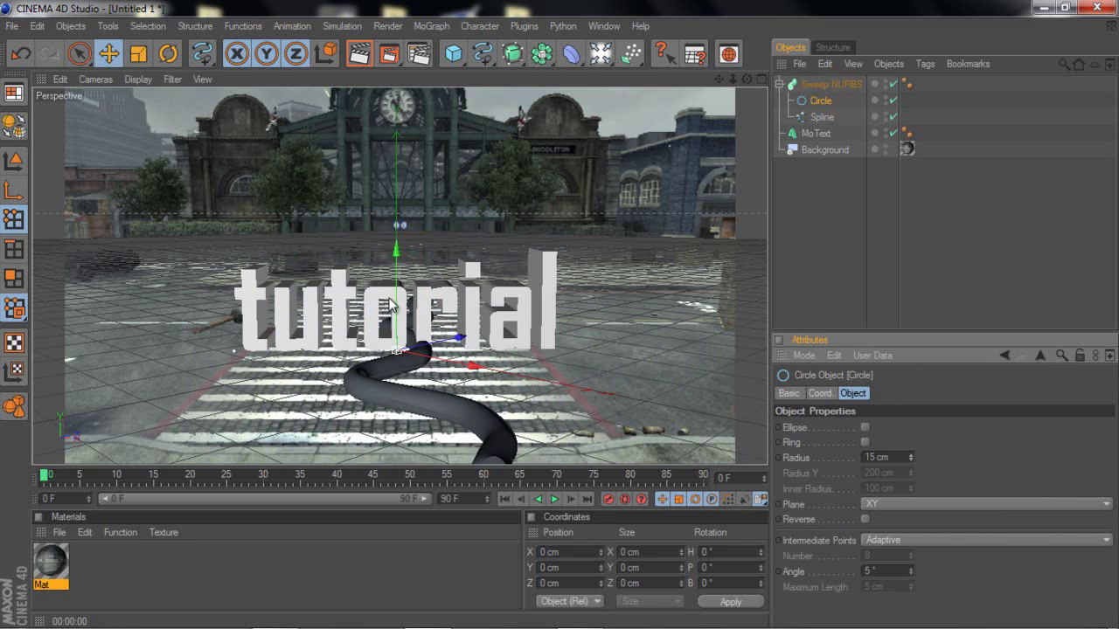
Try moving the circle and sweep tube upward, then undo those moves
{"action": "left_click_drag", "start_coordinate": [398, 288], "coordinate": [559, 325]}
{"action": "left_click", "coordinate": [377, 377]}
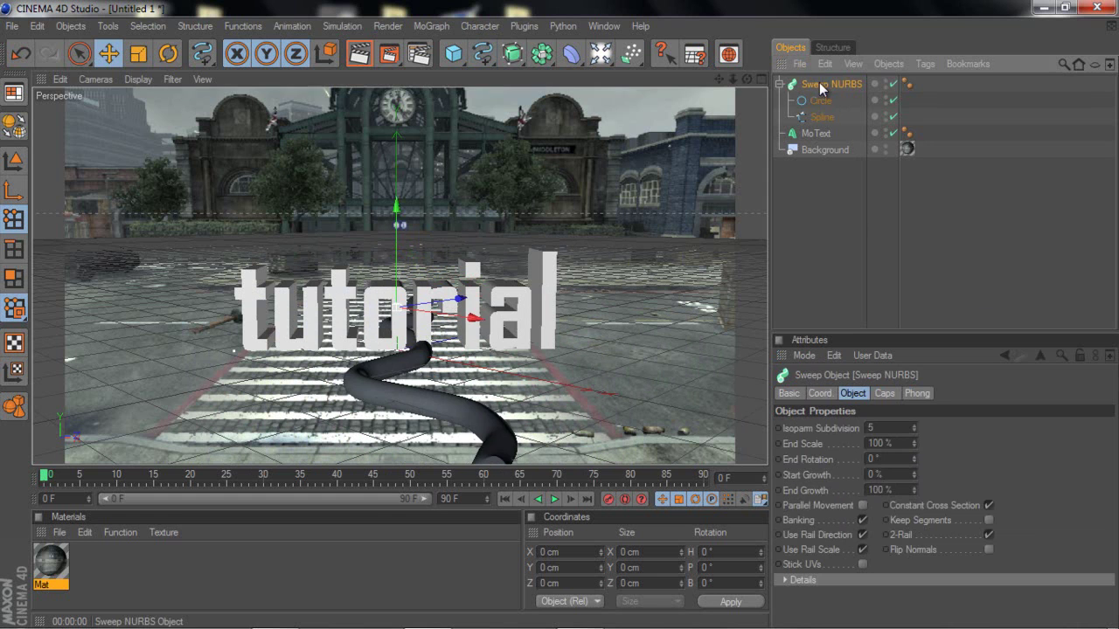
{"action": "left_click_drag", "start_coordinate": [395, 301], "coordinate": [560, 322]}
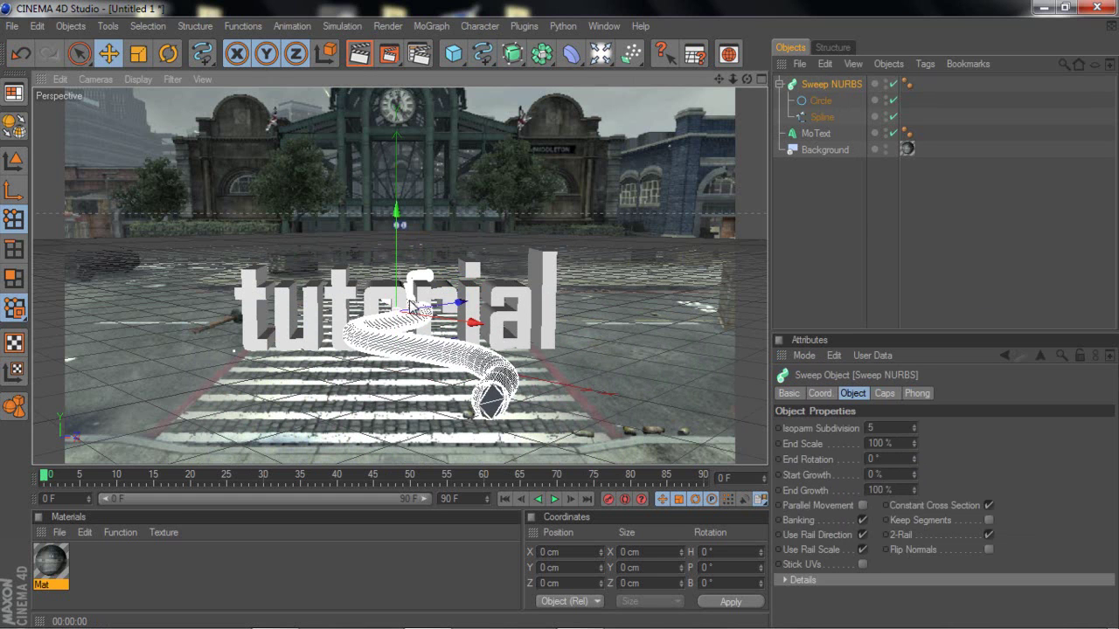
{"action": "key", "text": "ctrl+z"}
{"action": "key", "text": "ctrl+z"}
{"action": "key", "text": "ctrl+z"}
{"action": "key", "text": "ctrl+z"}
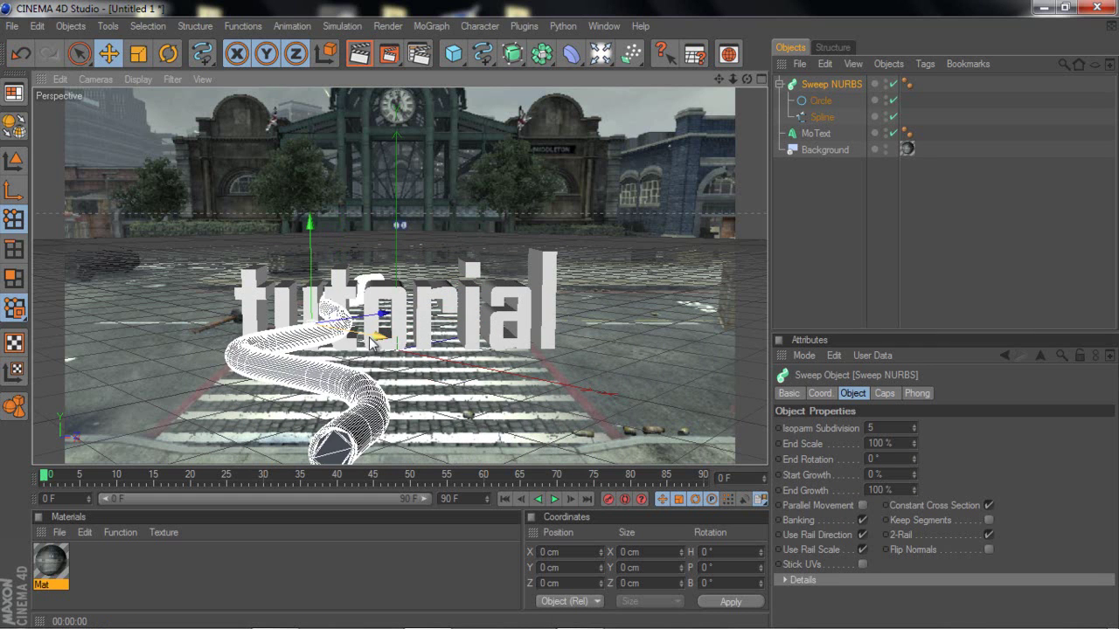
{"action": "key", "text": "ctrl+z"}
{"action": "key", "text": "ctrl+z"}
{"action": "key", "text": "ctrl+z"}
{"action": "key", "text": "ctrl+z"}
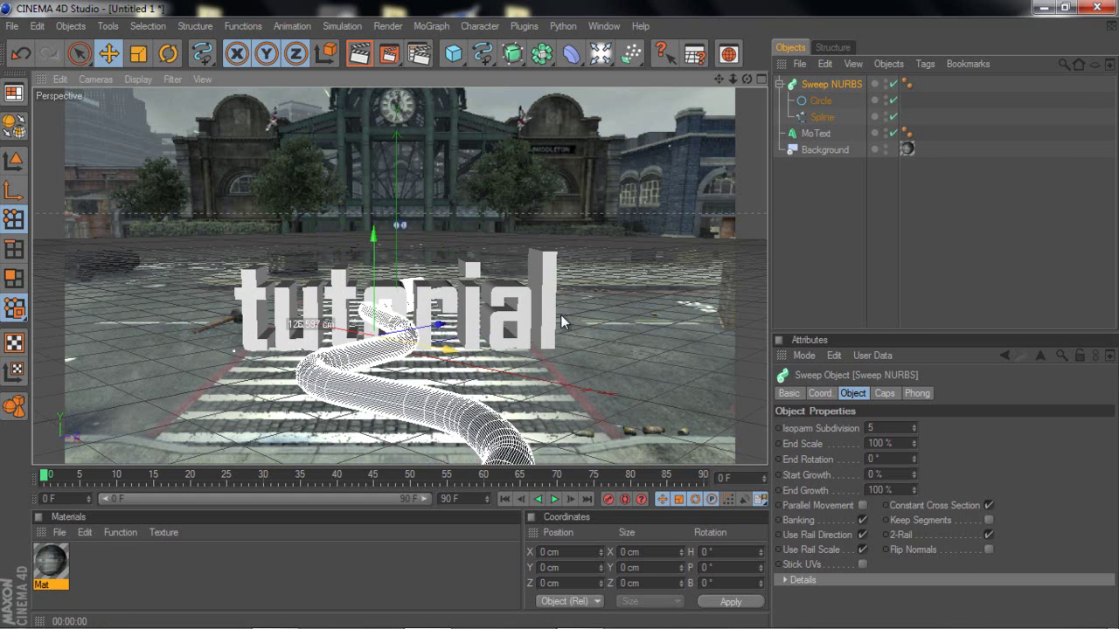
Raise the tutorial MoText higher and lift the Sweep NURBS tube into the lettering
{"action": "left_click", "coordinate": [815, 133]}
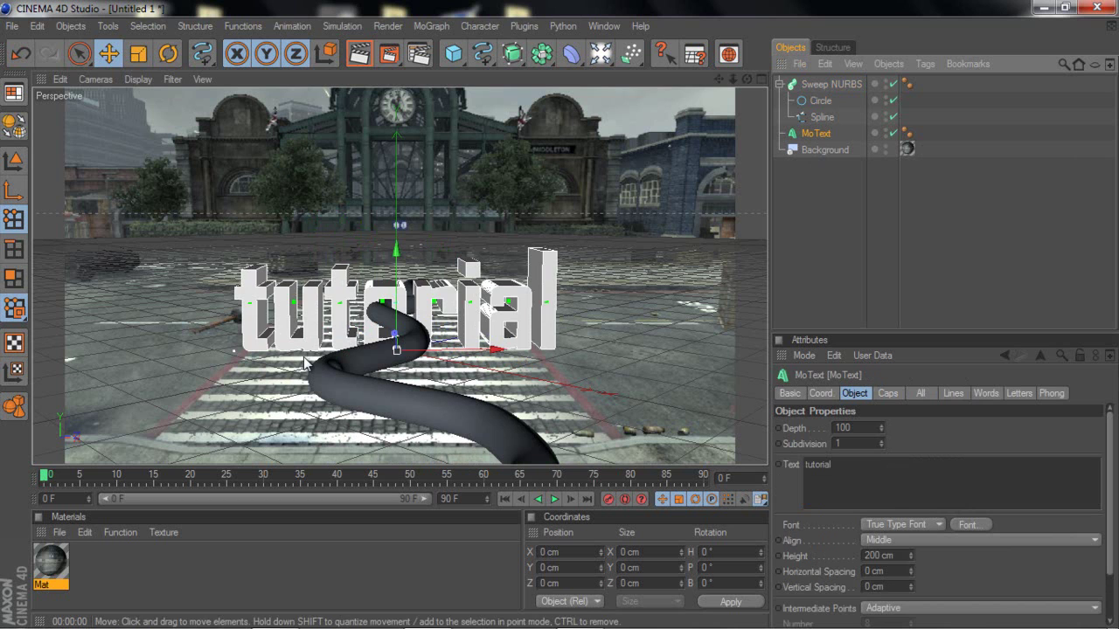
{"action": "left_click_drag", "start_coordinate": [559, 385], "coordinate": [559, 304]}
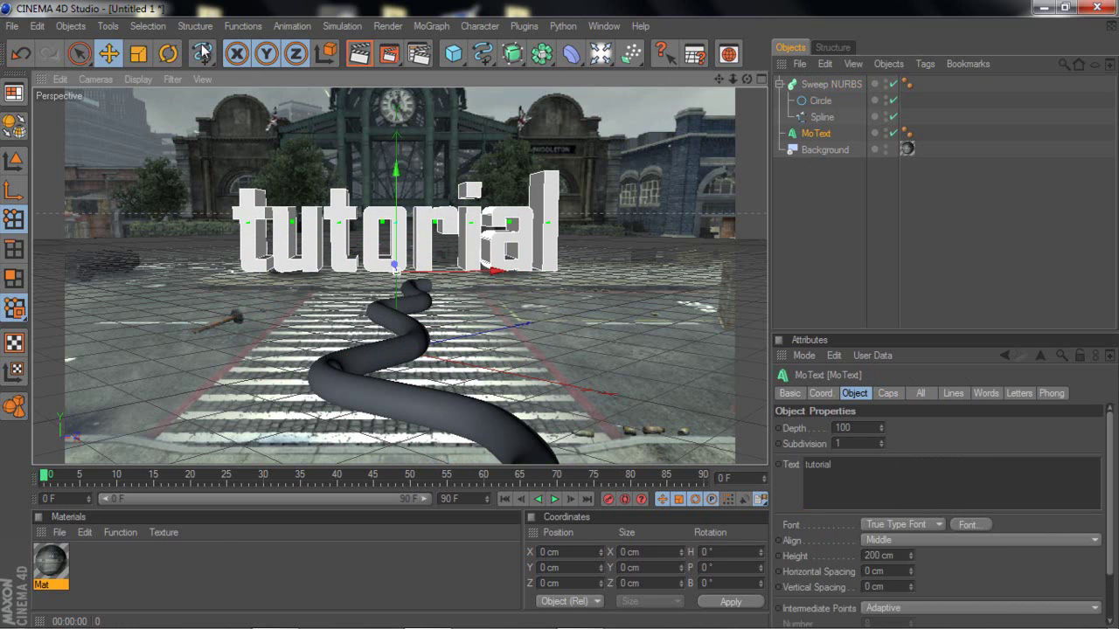
{"action": "left_click", "coordinate": [826, 85]}
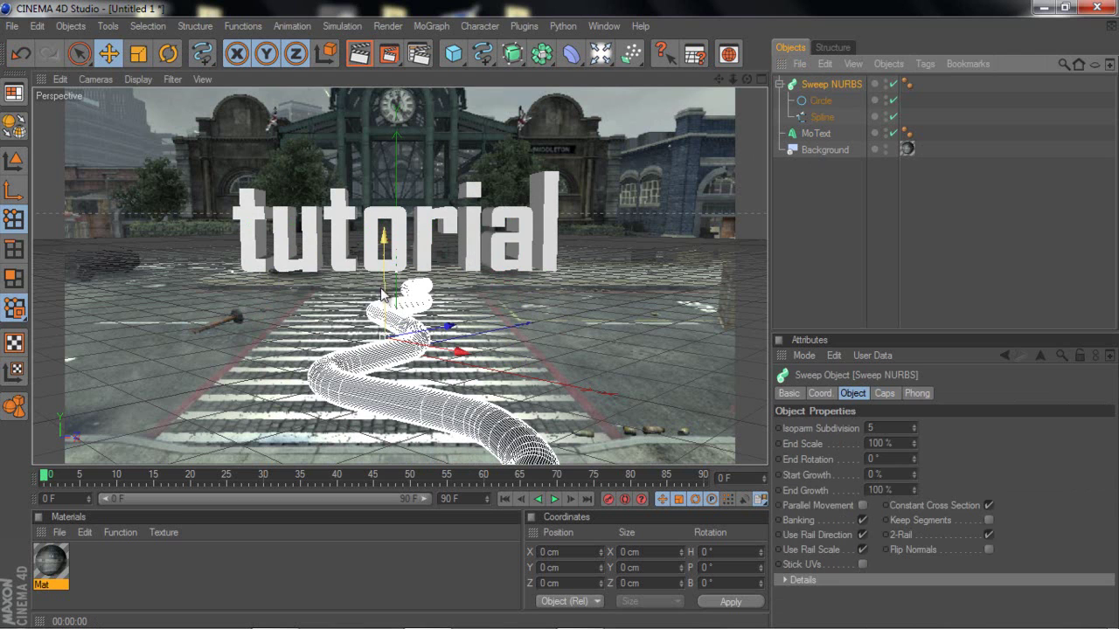
{"action": "left_click_drag", "start_coordinate": [559, 388], "coordinate": [560, 320]}
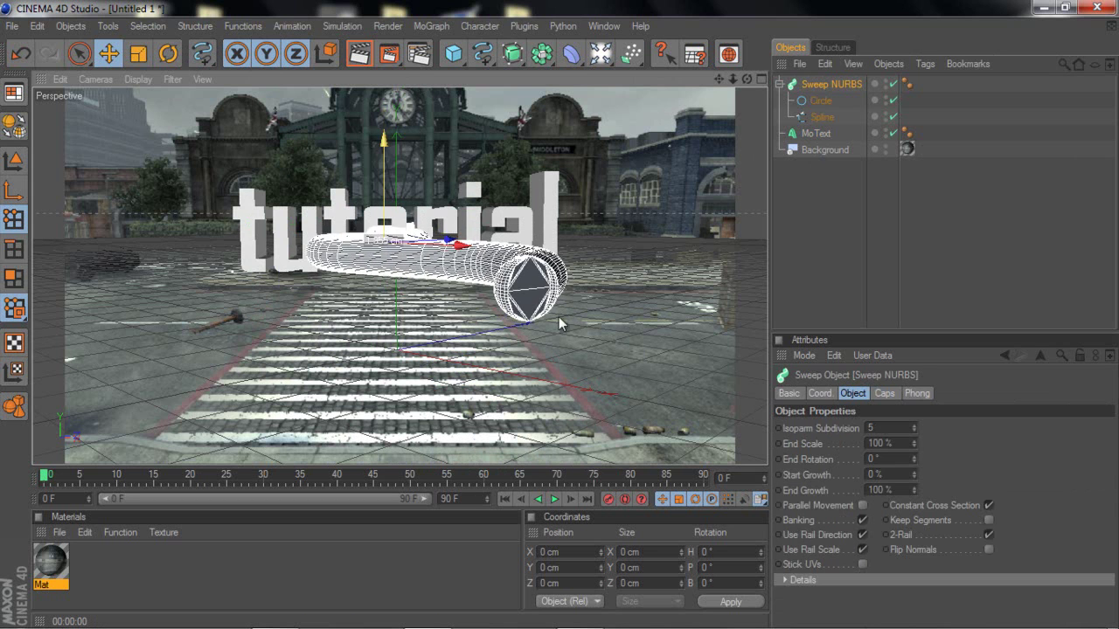
Undo to restore the S-shaped tube, render the active view, then reselect Sweep NURBS
{"action": "key", "text": "ctrl+z"}
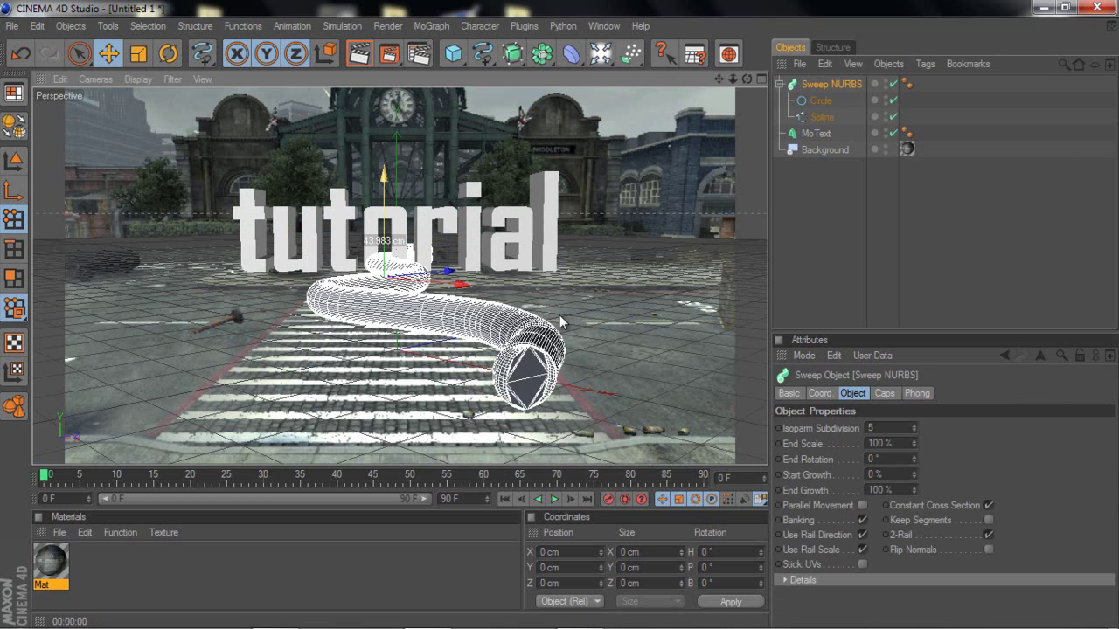
{"action": "left_click", "coordinate": [358, 55]}
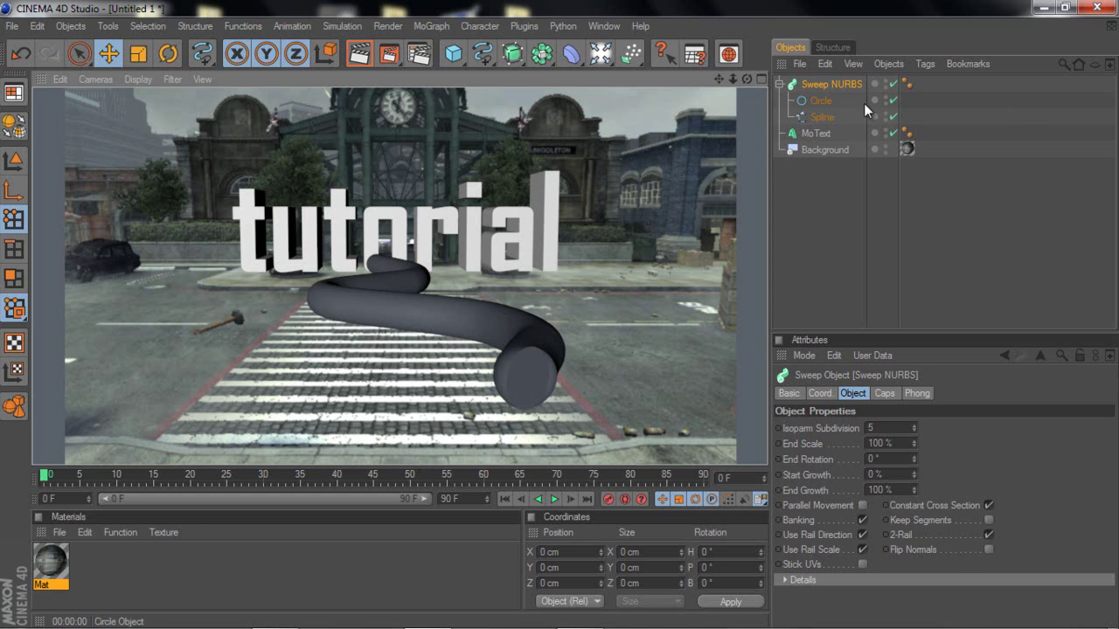
{"action": "left_click", "coordinate": [824, 82]}
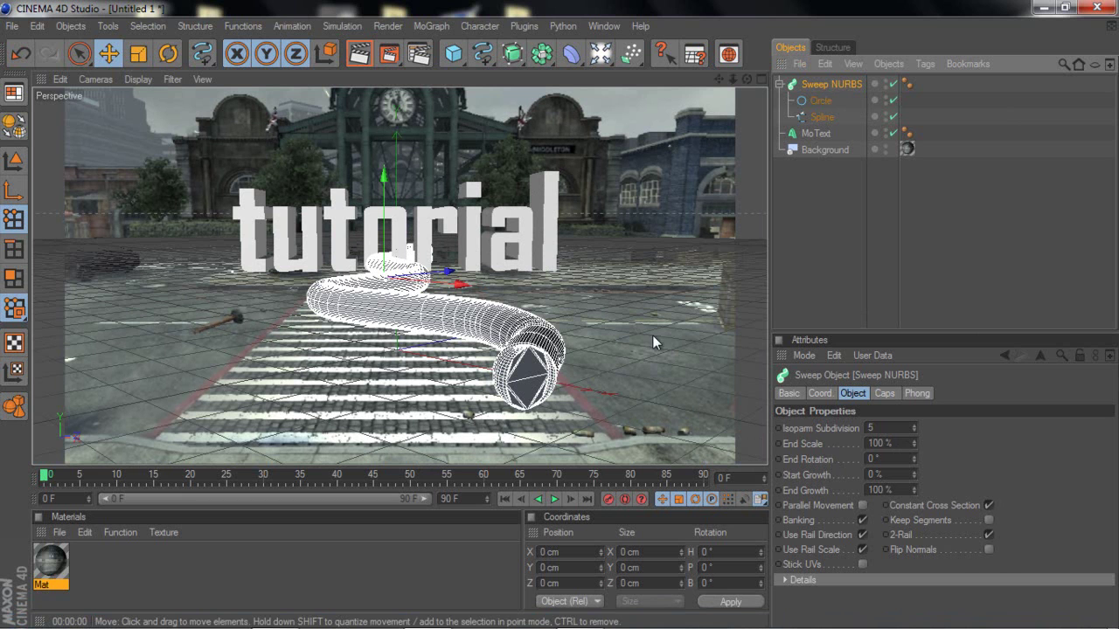
Enable Auto Keyframing and set Start Growth to 100% at frame 0
{"action": "left_click", "coordinate": [624, 499]}
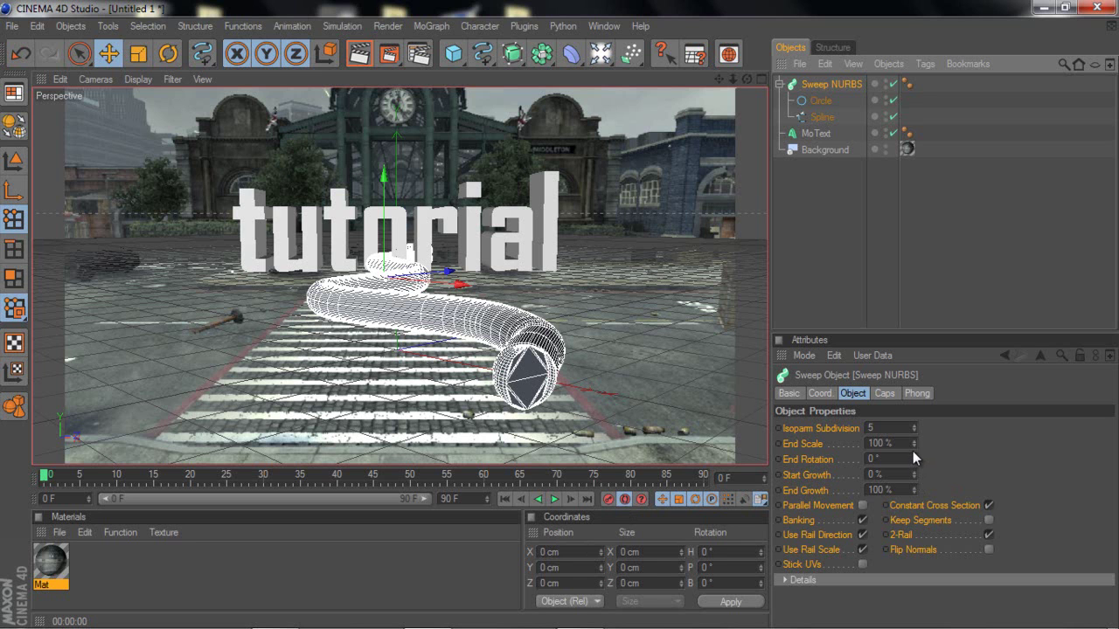
{"action": "left_click", "coordinate": [914, 492]}
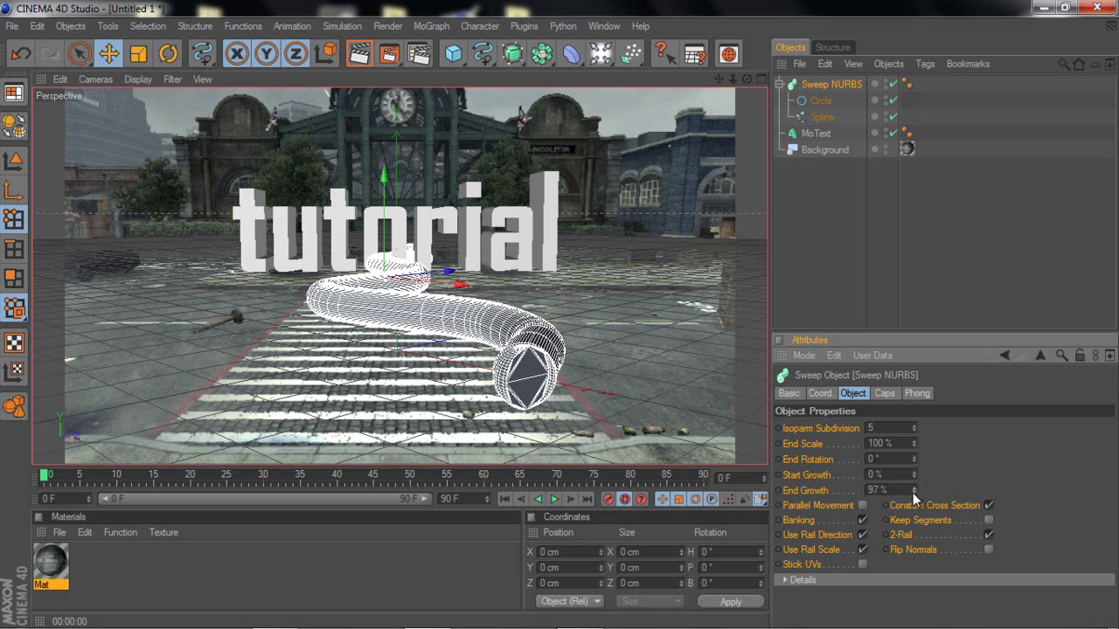
{"action": "left_click_drag", "start_coordinate": [913, 493], "coordinate": [913, 490]}
{"action": "left_click_drag", "start_coordinate": [915, 472], "coordinate": [916, 477]}
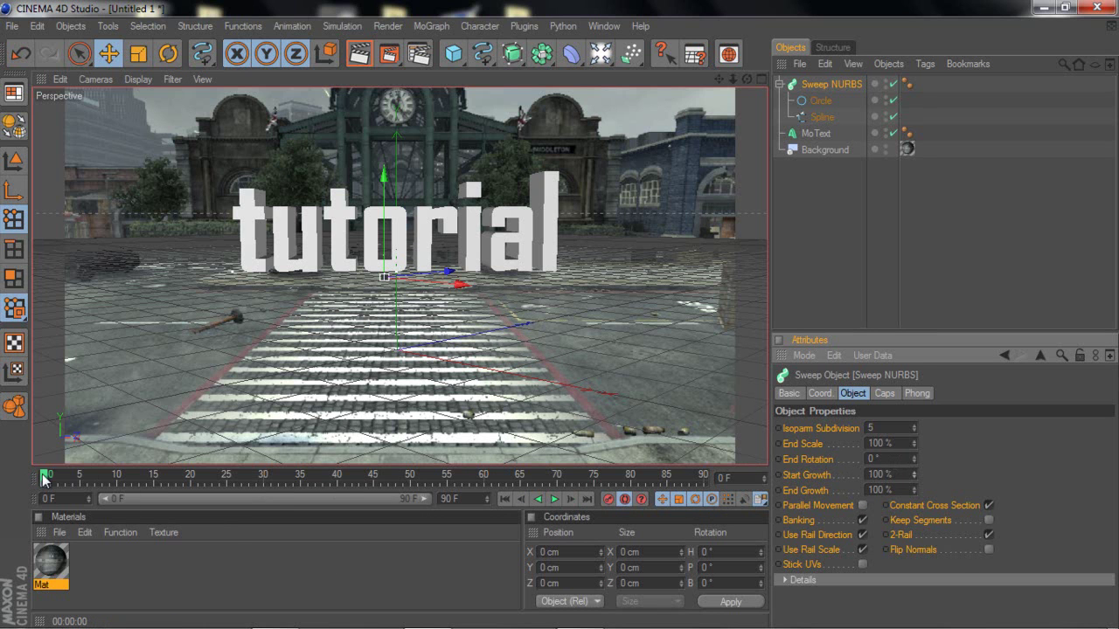
At frame 50, key Start Growth at 0%, then return to frame 0
{"action": "left_click_drag", "start_coordinate": [43, 478], "coordinate": [410, 479]}
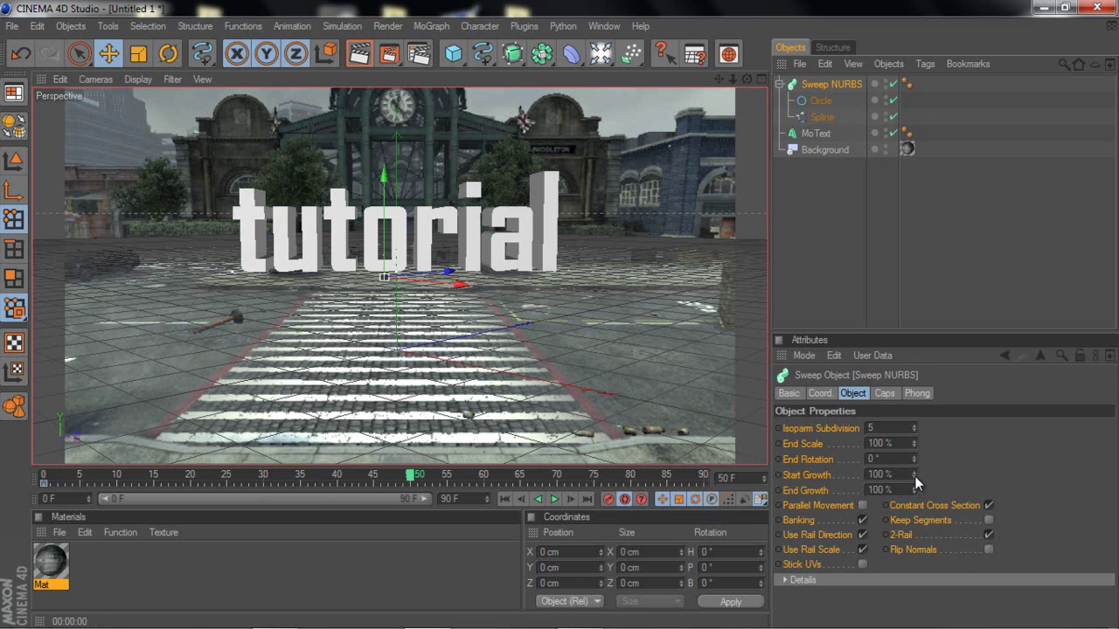
{"action": "left_click_drag", "start_coordinate": [915, 477], "coordinate": [915, 476]}
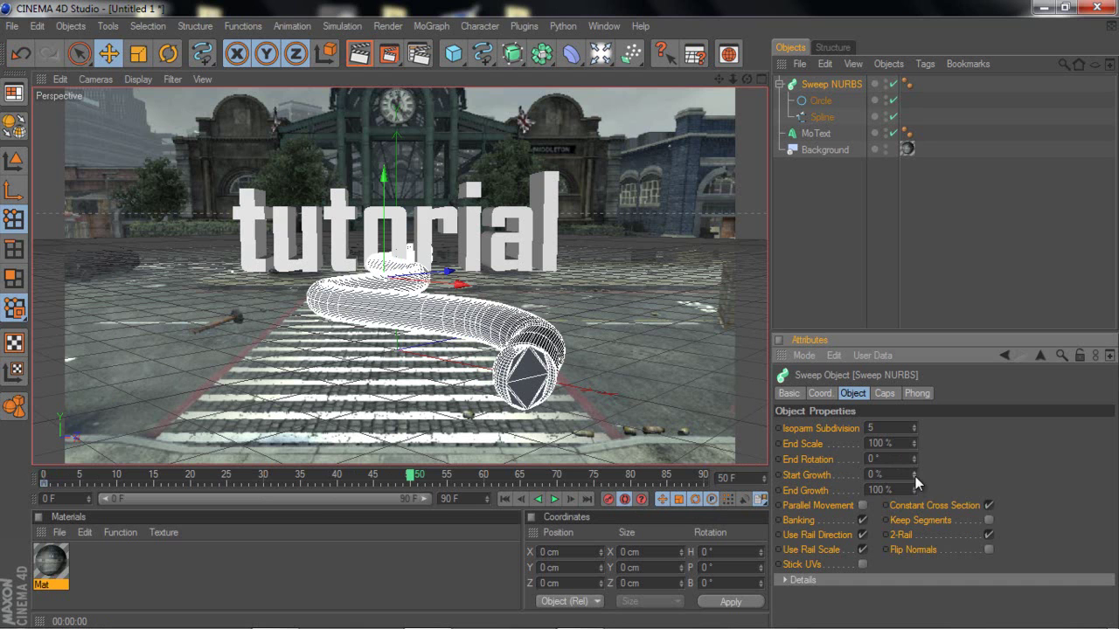
{"action": "left_click", "coordinate": [778, 474]}
{"action": "left_click_drag", "start_coordinate": [415, 479], "coordinate": [557, 440]}
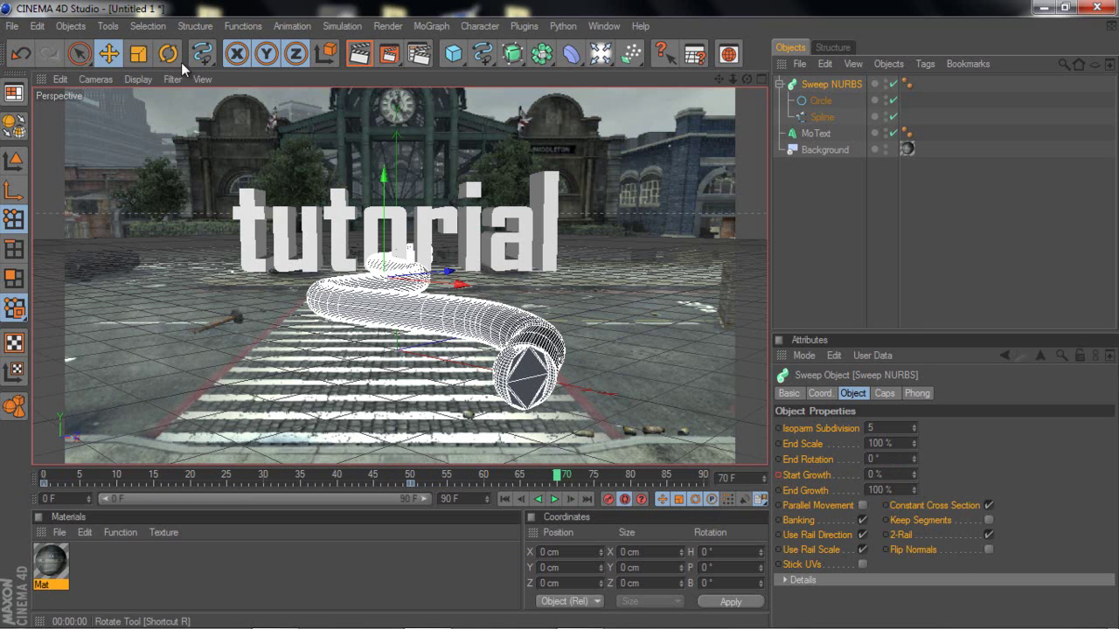
Raise the Sweep NURBS along Y to about 92.7 cm, up through the tutorial text
{"action": "scroll", "coordinate": [563, 133], "scroll_direction": "up", "scroll_amount": 2}
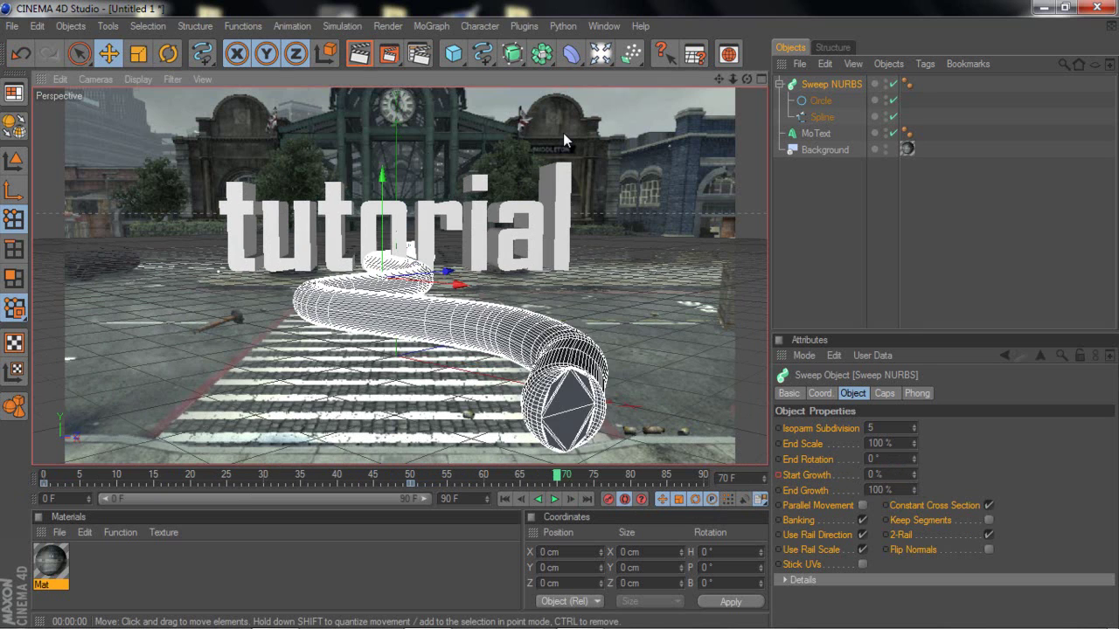
{"action": "scroll", "coordinate": [562, 133], "scroll_direction": "up", "scroll_amount": 3}
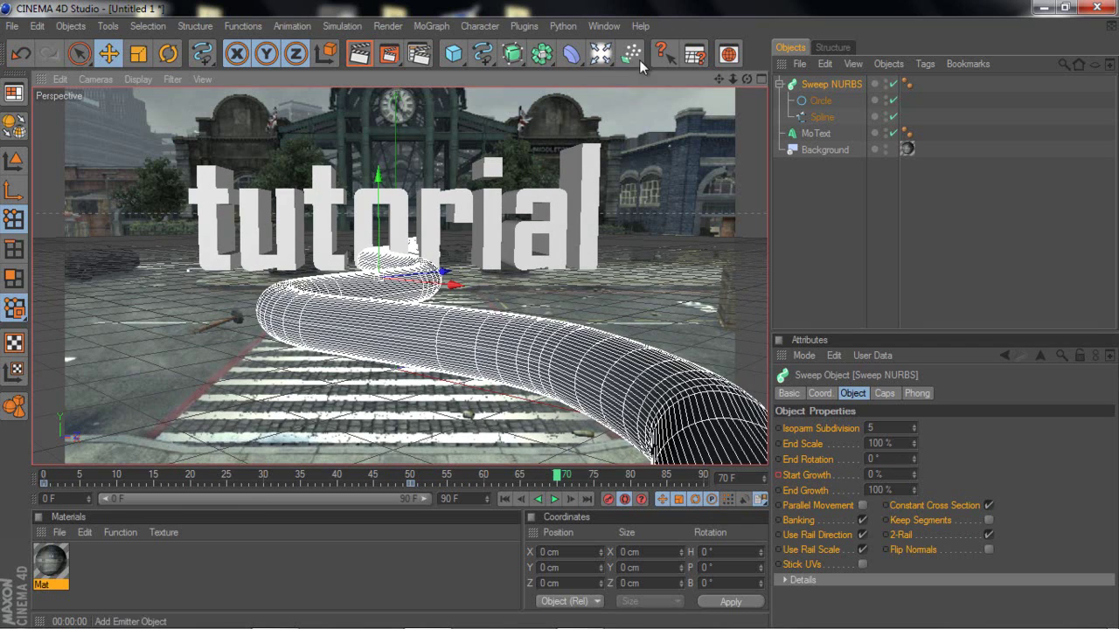
{"action": "scroll", "coordinate": [559, 314], "scroll_direction": "down", "scroll_amount": 5}
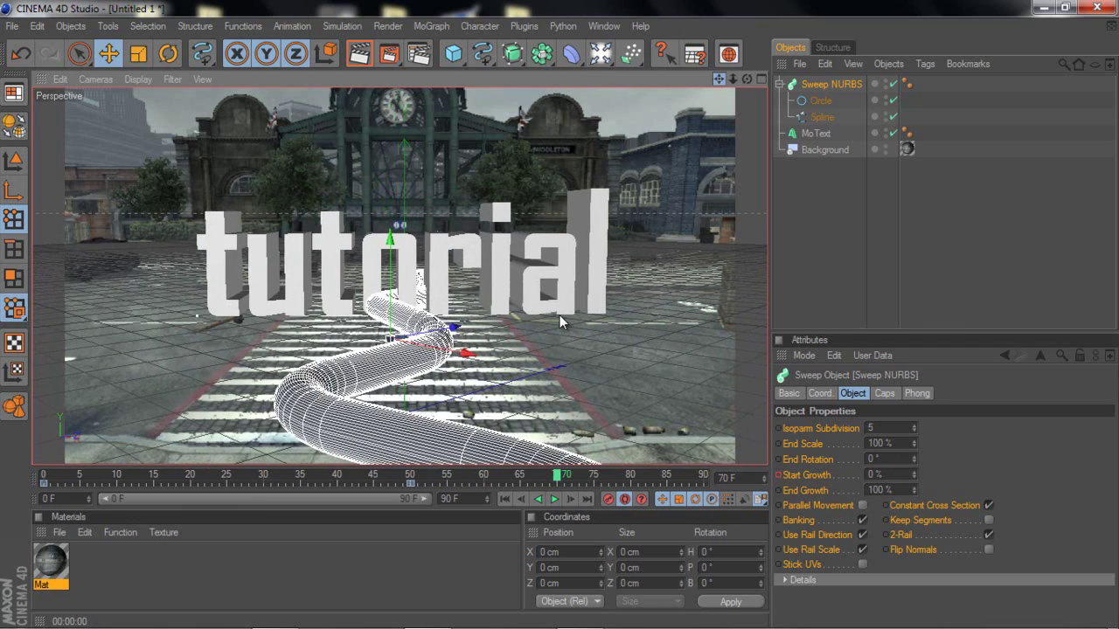
{"action": "scroll", "coordinate": [559, 315], "scroll_direction": "up", "scroll_amount": 2}
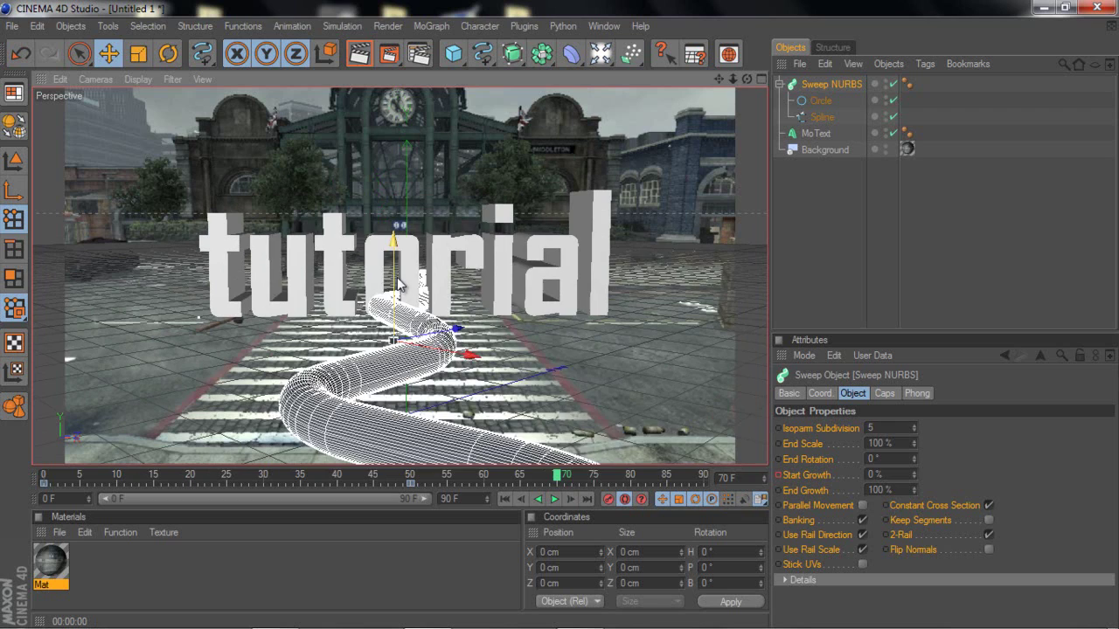
{"action": "left_click_drag", "start_coordinate": [398, 284], "coordinate": [560, 336]}
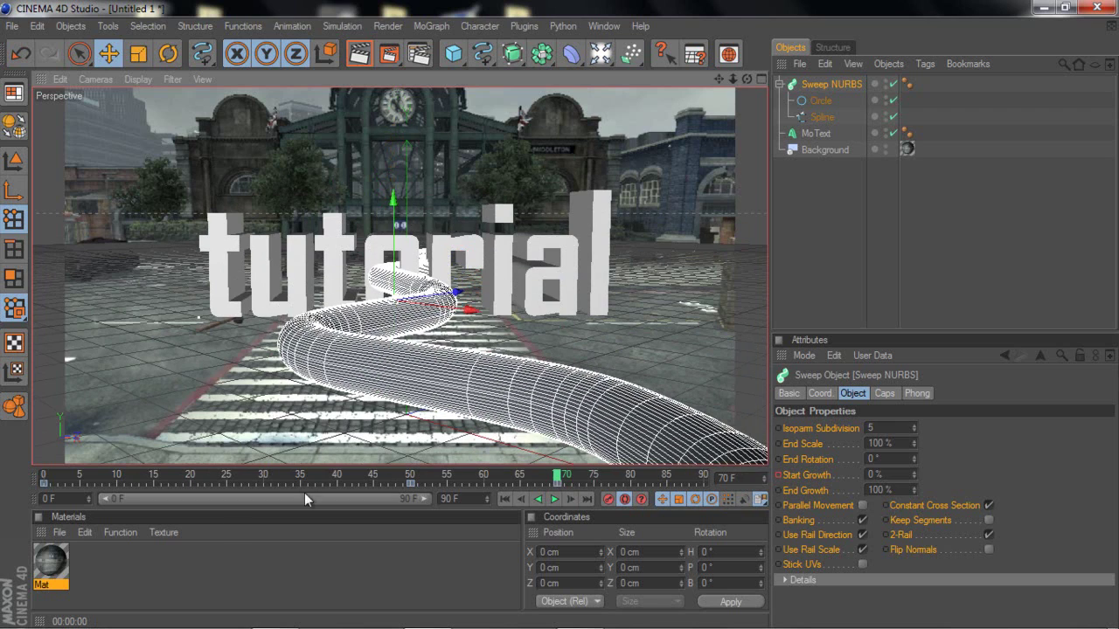
Delete the frame-70 growth keyframe, then scrub to confirm the tube is full-length by frame 49
{"action": "left_click", "coordinate": [554, 498]}
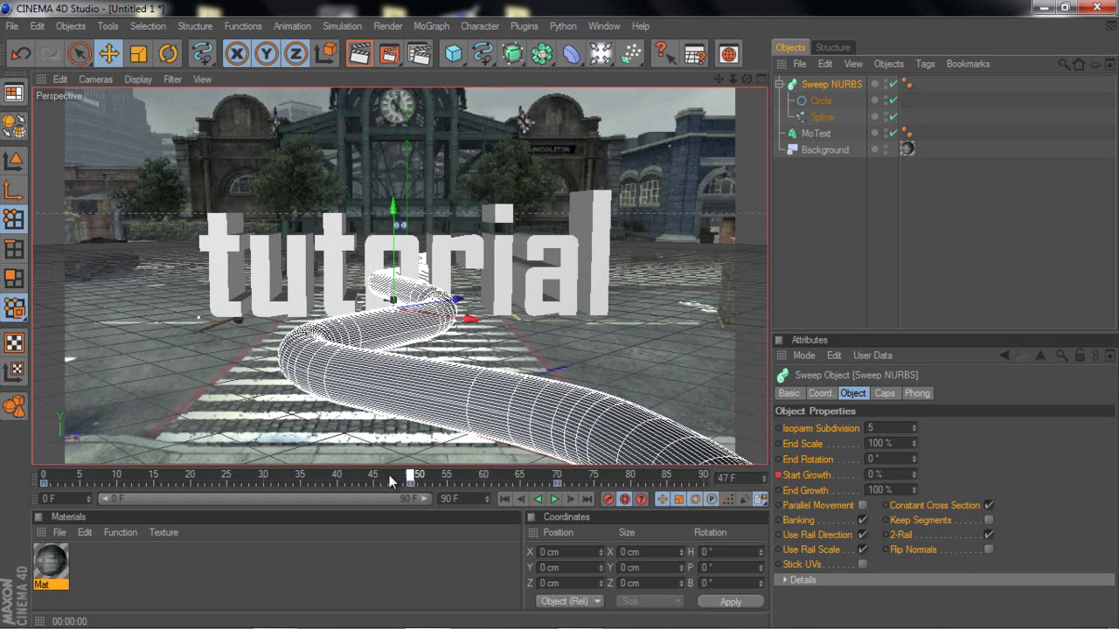
{"action": "left_click", "coordinate": [557, 484]}
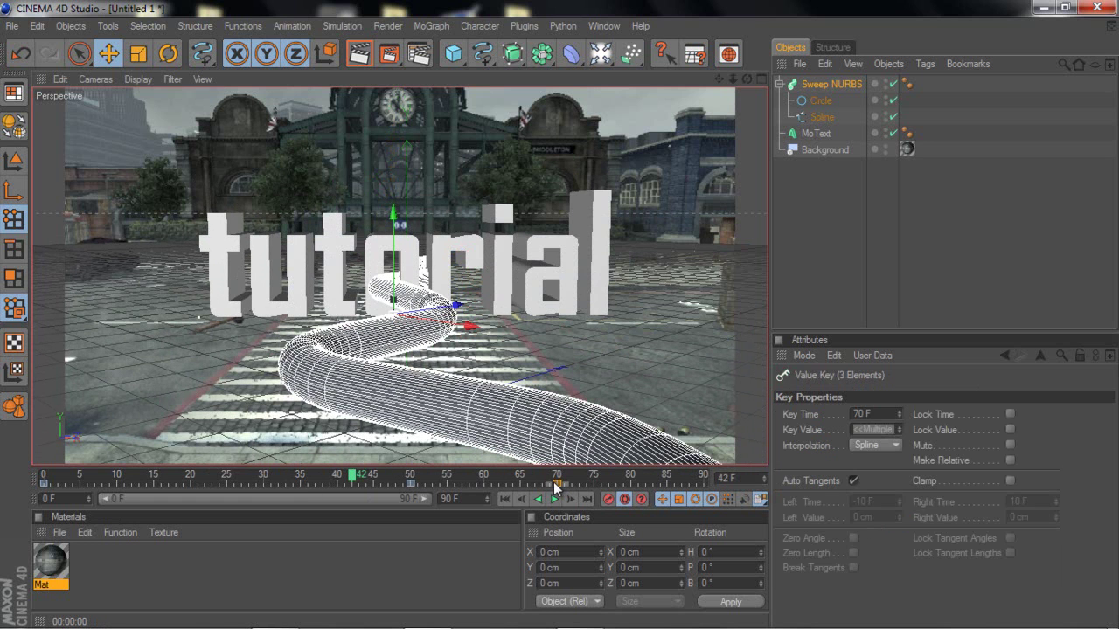
{"action": "key", "text": "Delete"}
{"action": "mouse_move", "coordinate": [361, 479]}
{"action": "left_mouse_down"}
{"action": "mouse_move", "coordinate": [19, 479]}
{"action": "mouse_move", "coordinate": [313, 476]}
{"action": "mouse_move", "coordinate": [364, 452]}
{"action": "mouse_move", "coordinate": [201, 473]}
{"action": "mouse_move", "coordinate": [142, 470]}
{"action": "mouse_move", "coordinate": [143, 446]}
{"action": "left_mouse_up"}
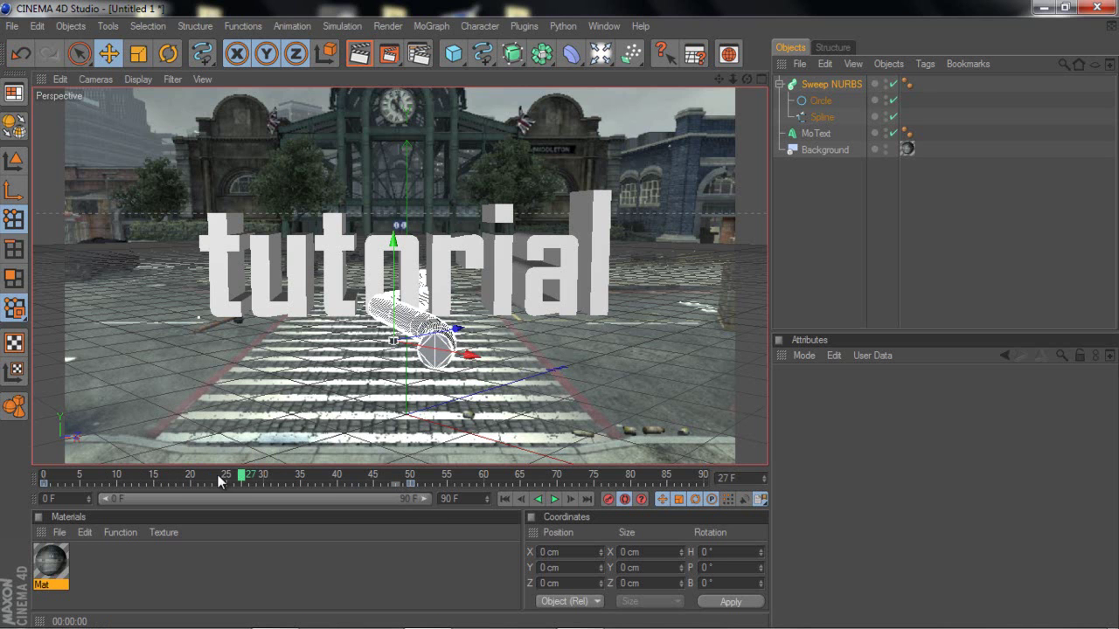
{"action": "mouse_move", "coordinate": [242, 479]}
{"action": "left_mouse_down"}
{"action": "mouse_move", "coordinate": [525, 490]}
{"action": "mouse_move", "coordinate": [312, 501]}
{"action": "mouse_move", "coordinate": [406, 495]}
{"action": "left_mouse_up"}
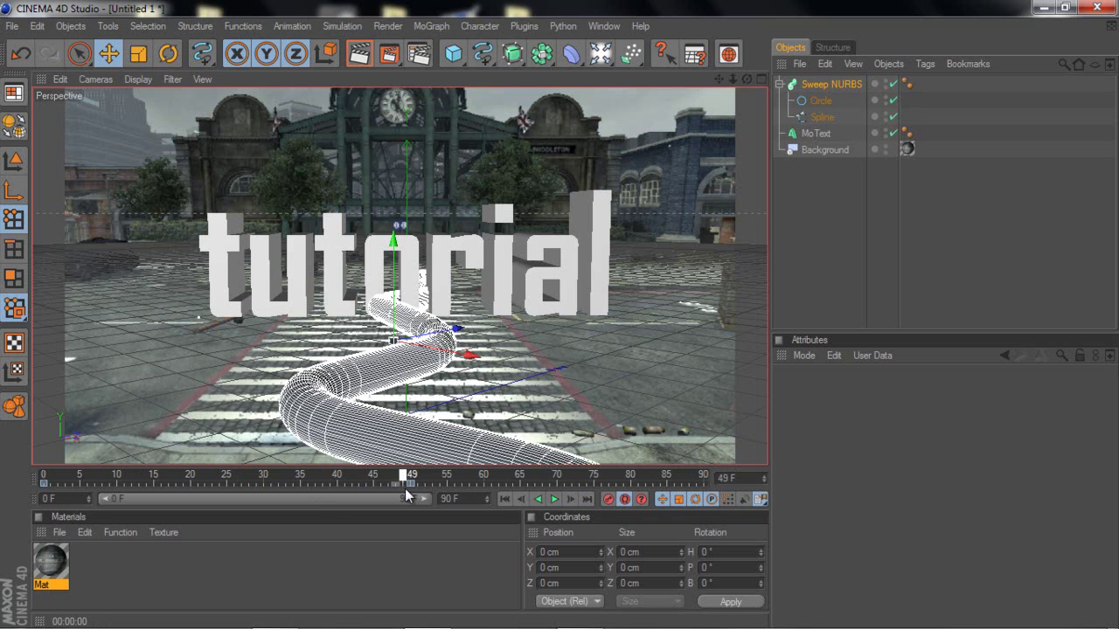